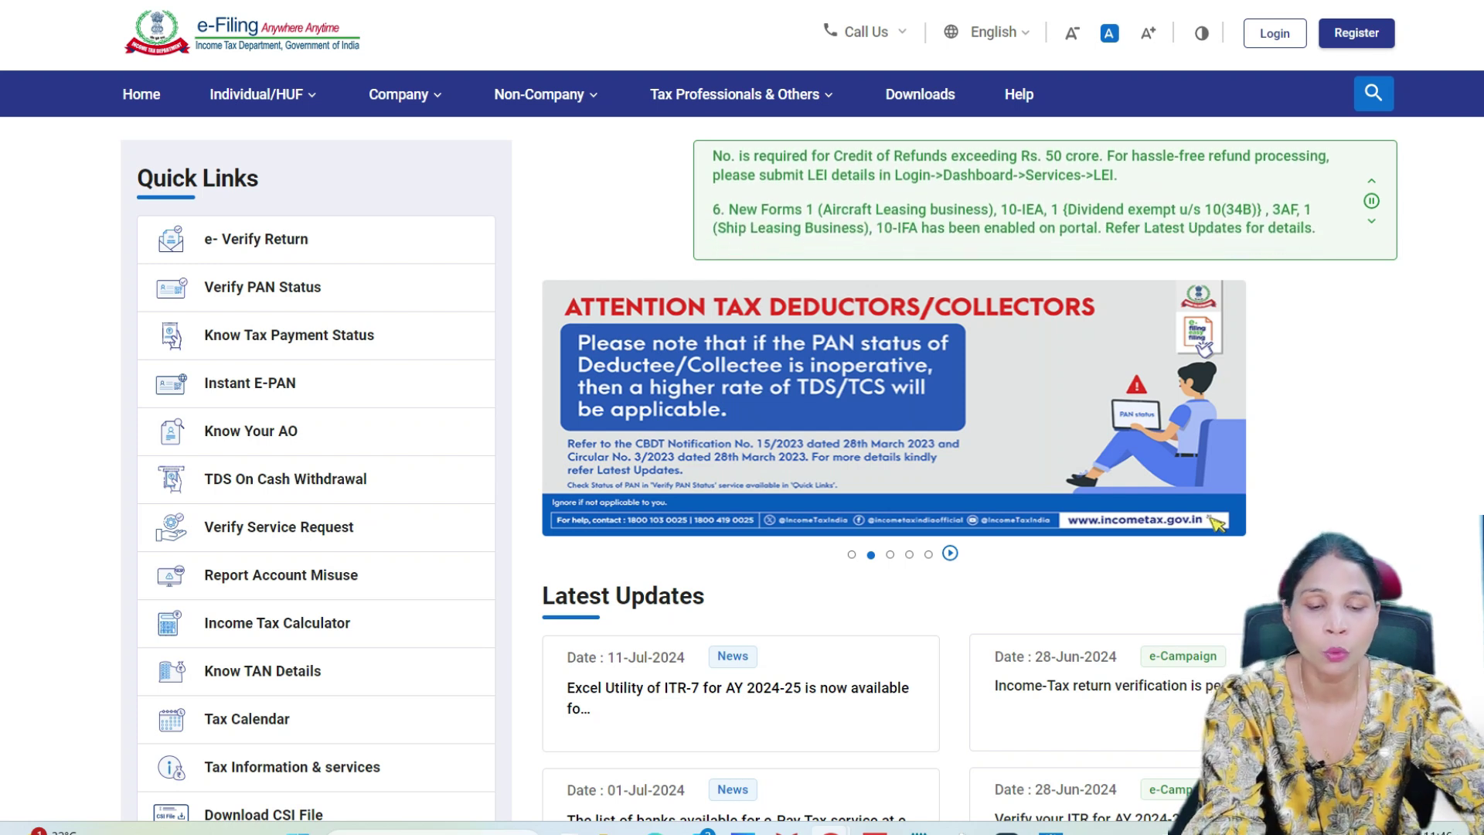
# Step: Switch to the refund failure intimation document and read its status, failure reason, failed bank account details and resolution instructions
pyautogui.moveTo(1051, 830)
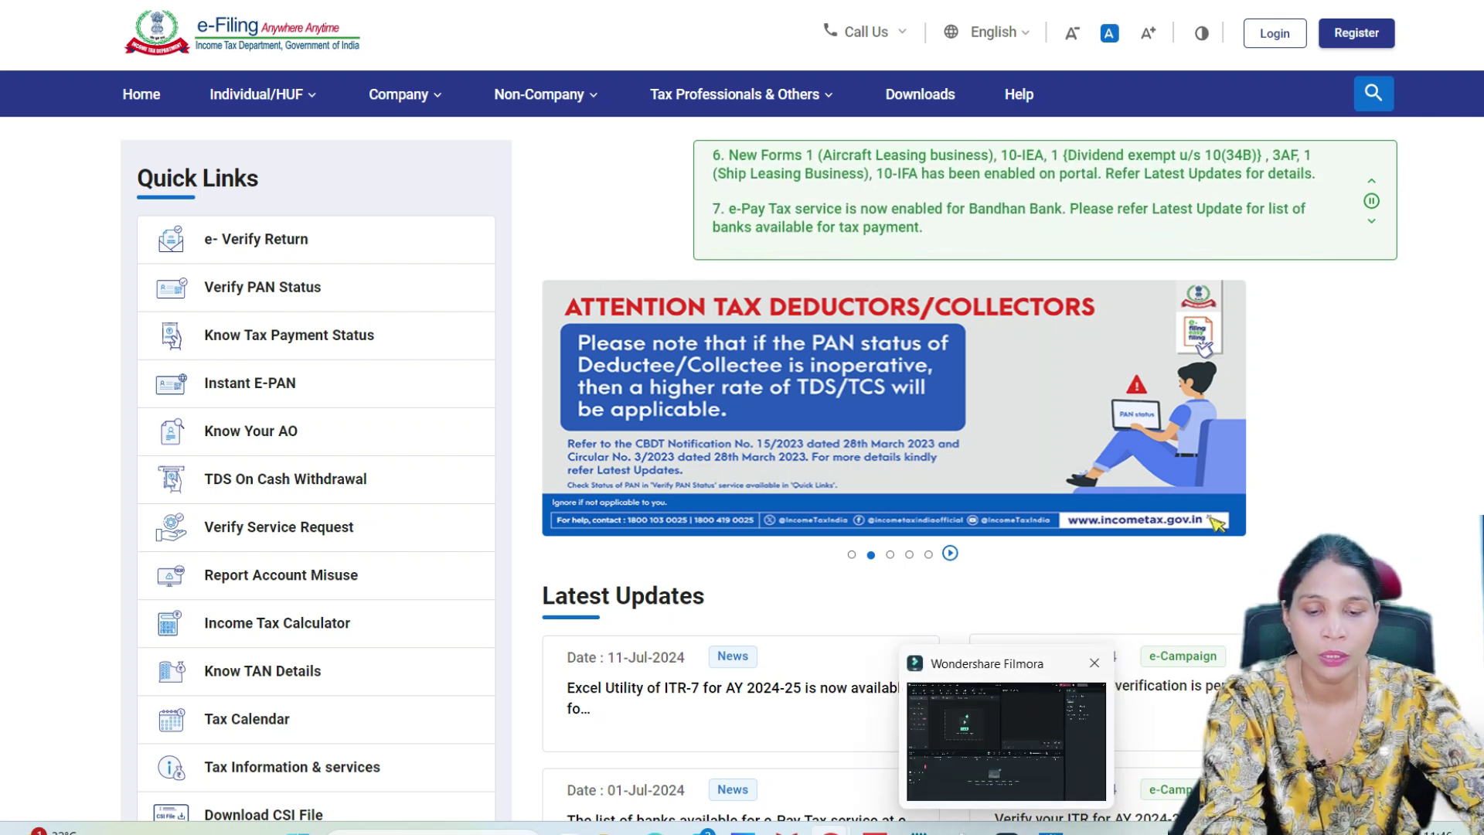
pyautogui.click(987, 735)
pyautogui.scroll(7, 759, 417)
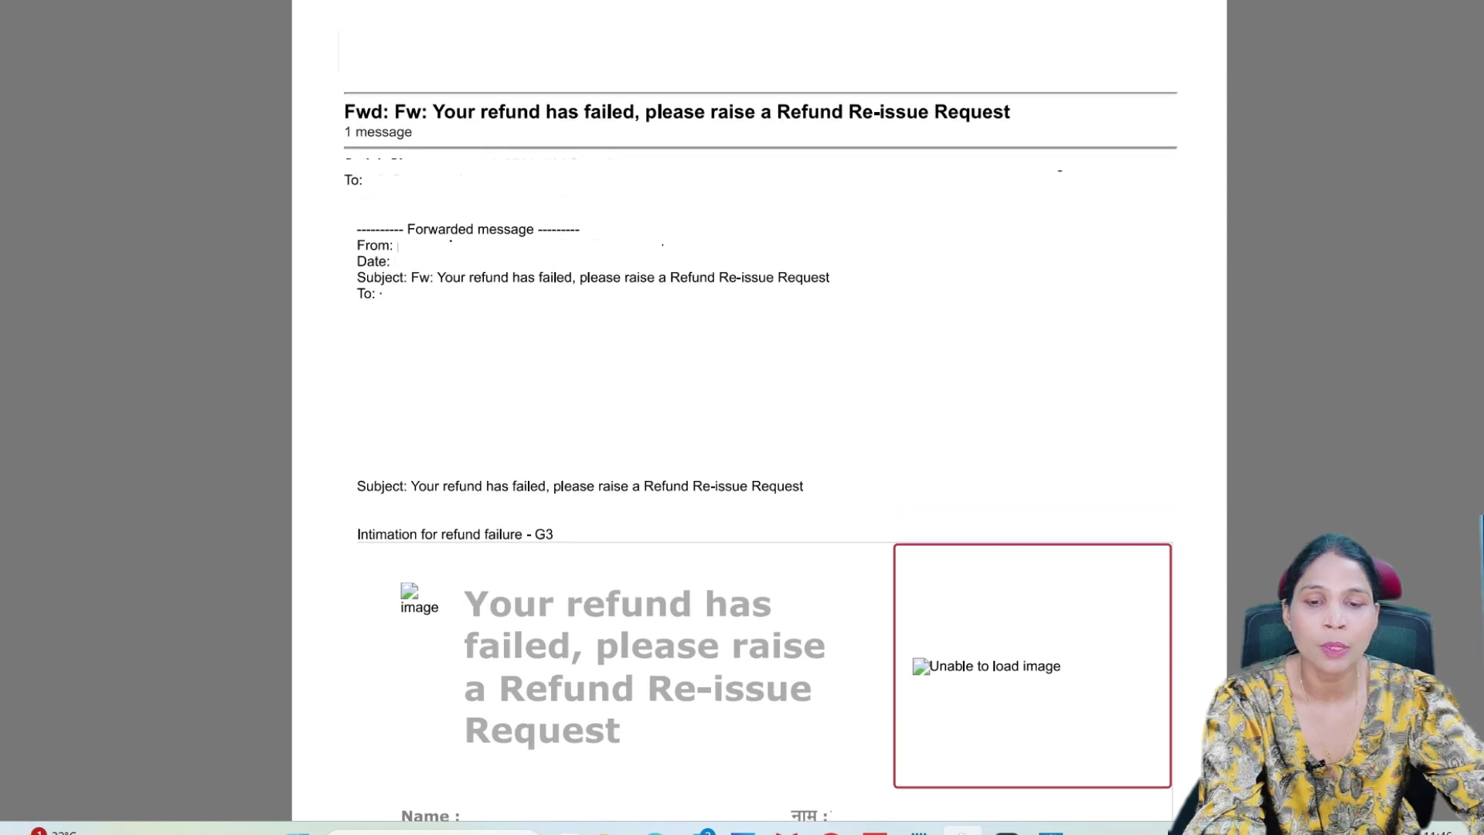
pyautogui.scroll(-5, 732, 418)
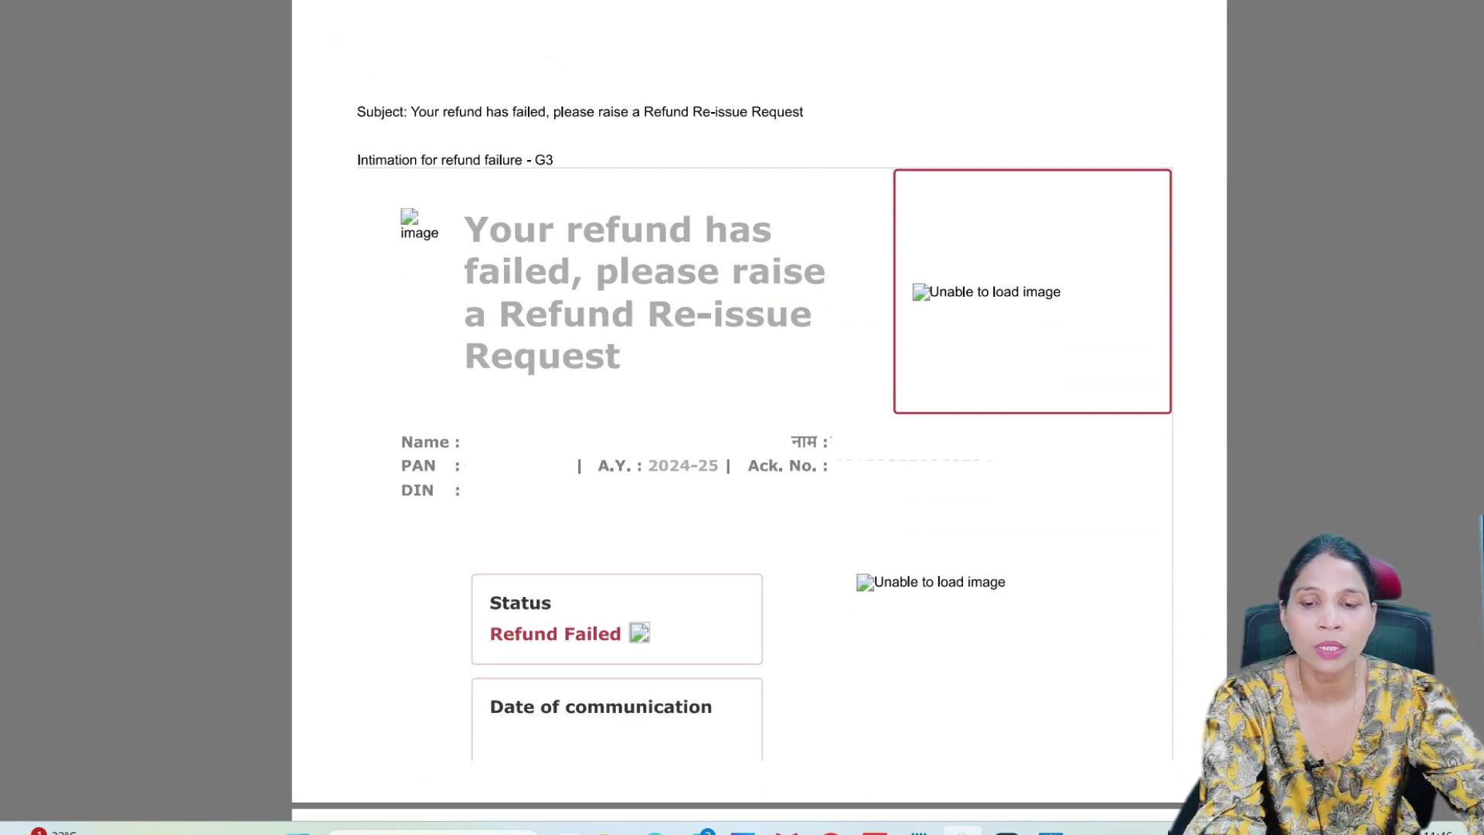
pyautogui.scroll(-1, 732, 418)
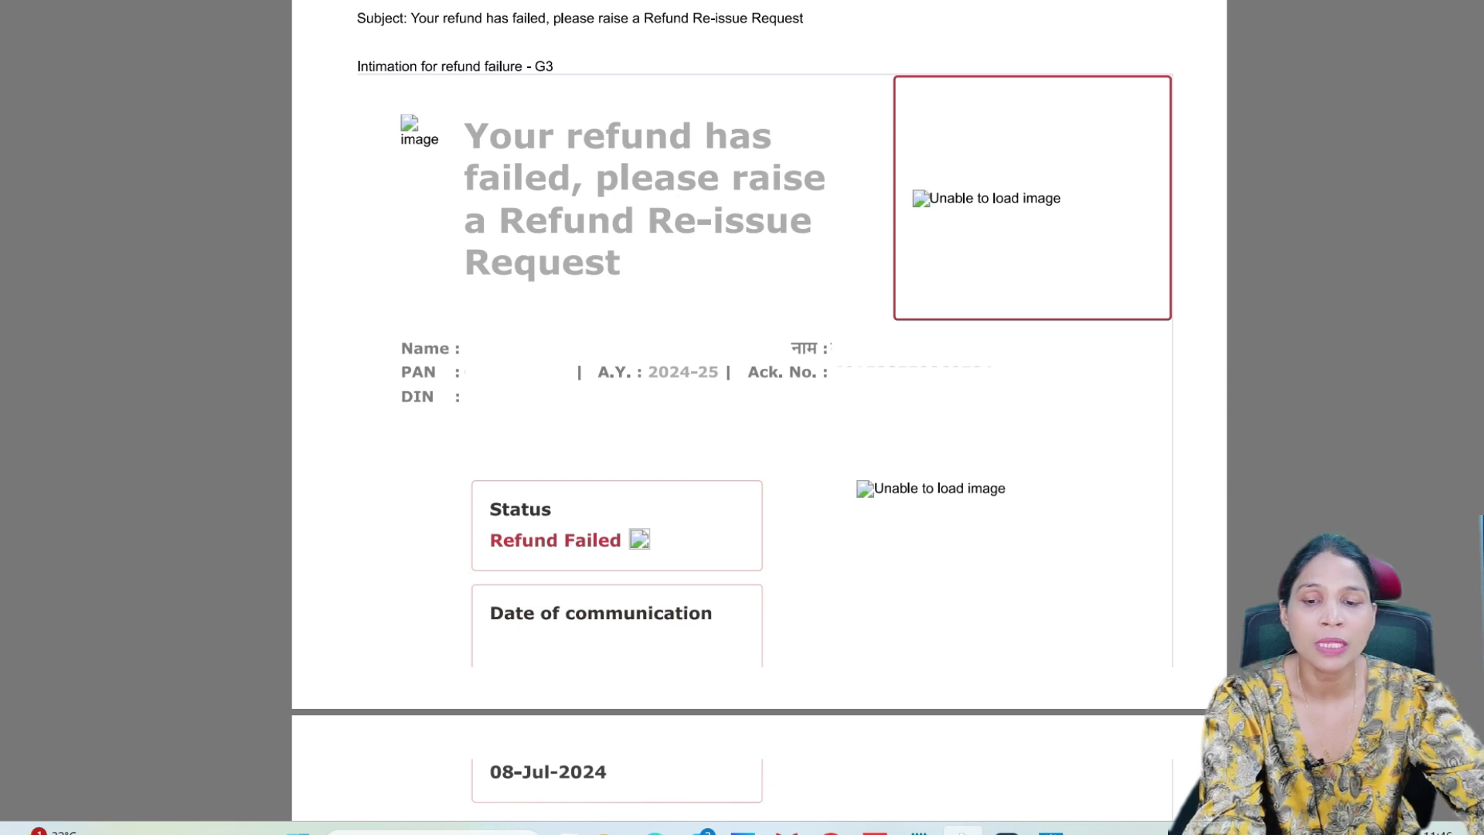
pyautogui.scroll(-1, 732, 417)
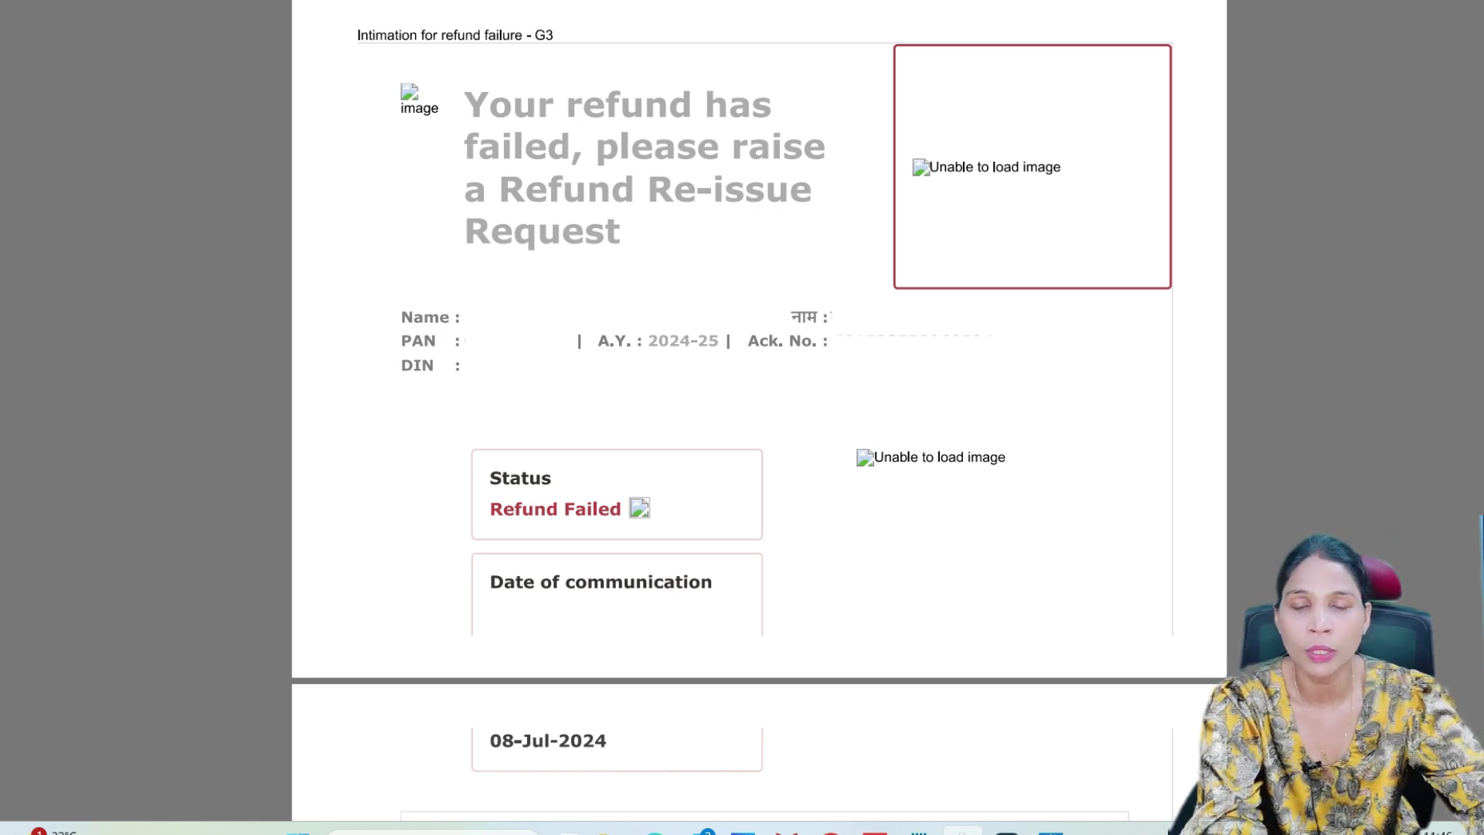
pyautogui.scroll(-2, 758, 410)
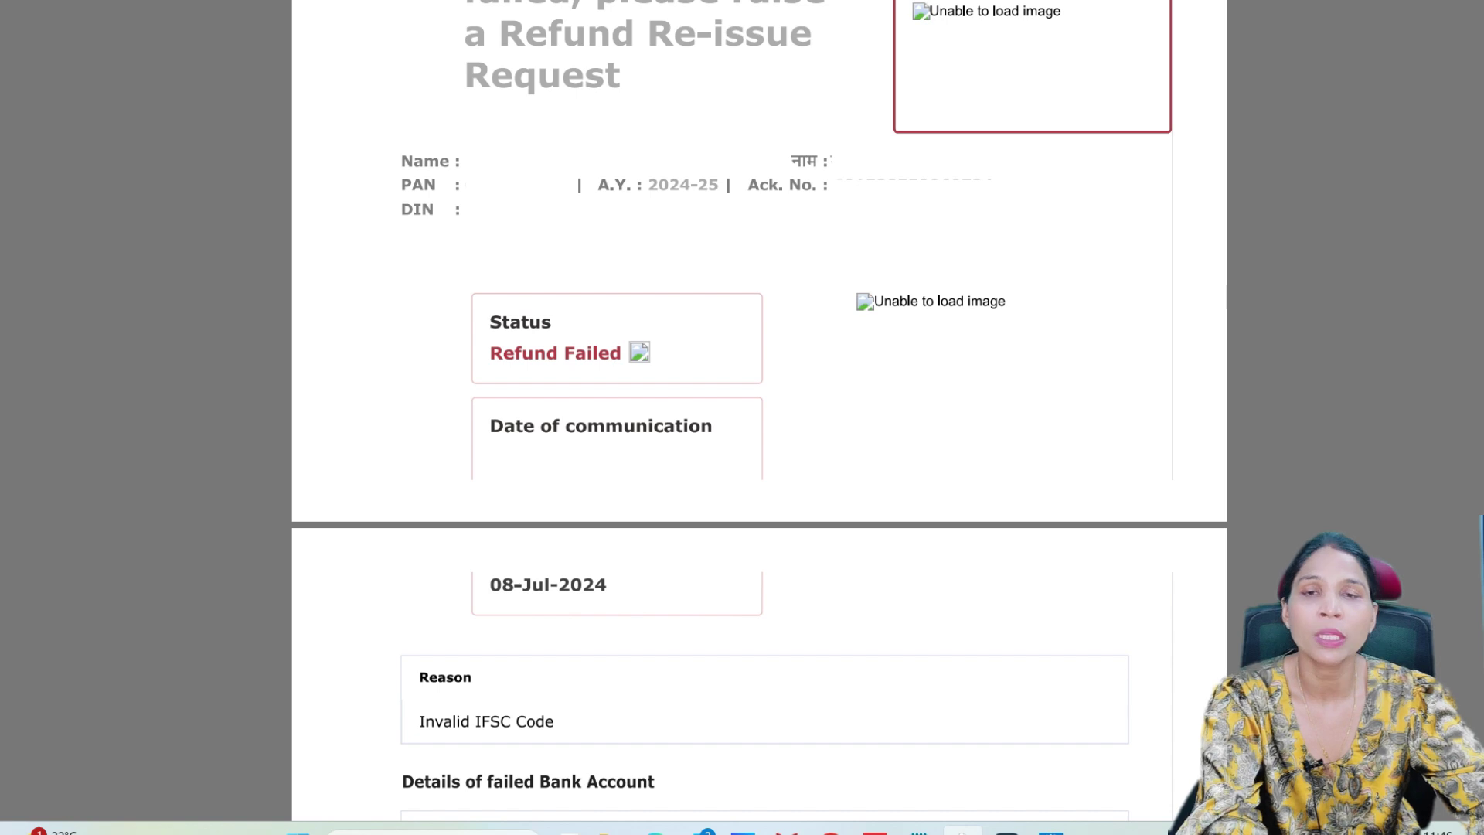
pyautogui.scroll(-2, 758, 410)
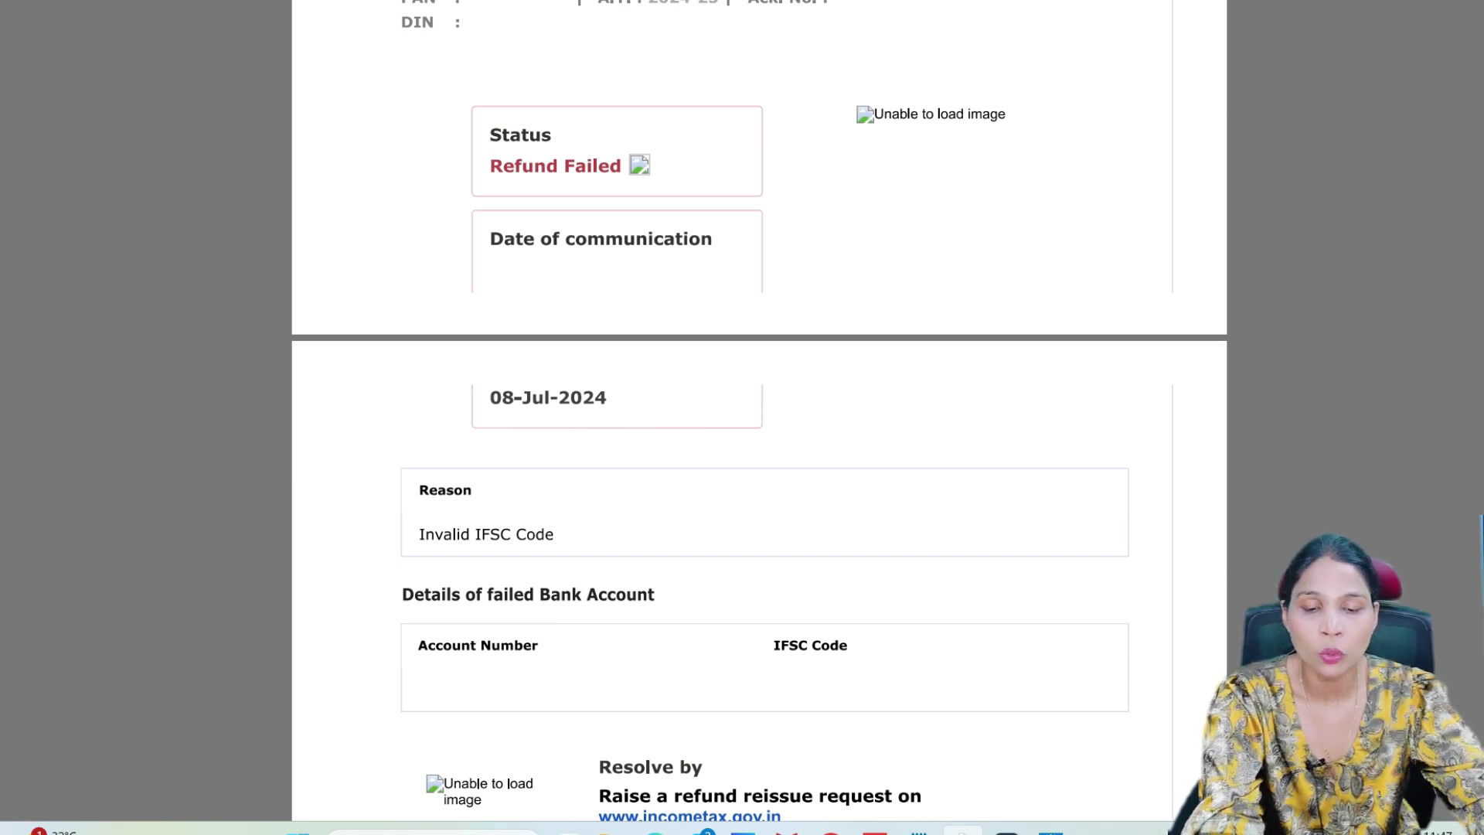
# Step: Switch to the Income Tax e-Filing portal in Chrome and start a new request in the Refund Reissue service
pyautogui.moveTo(831, 831)
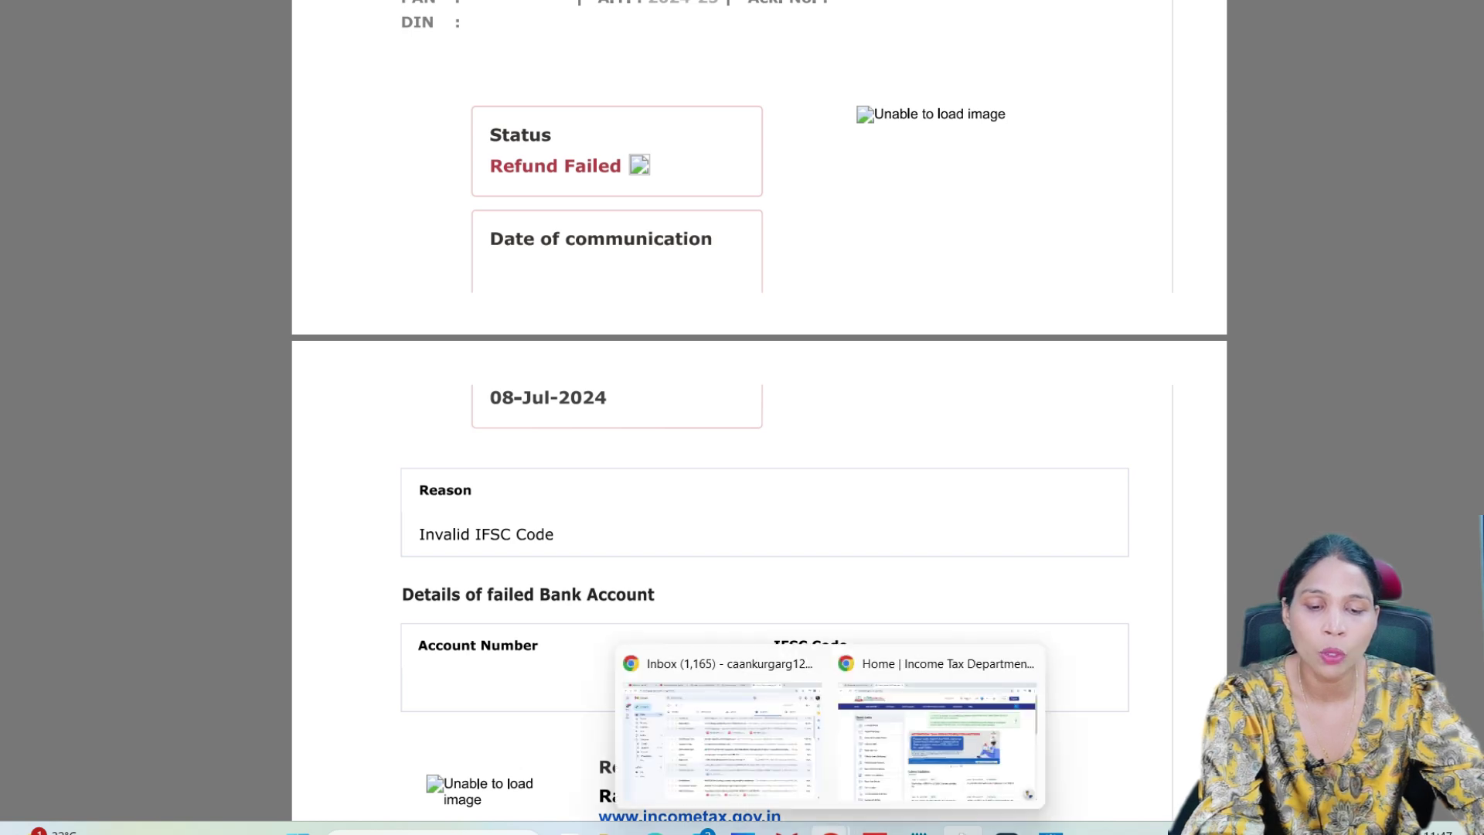
pyautogui.click(937, 731)
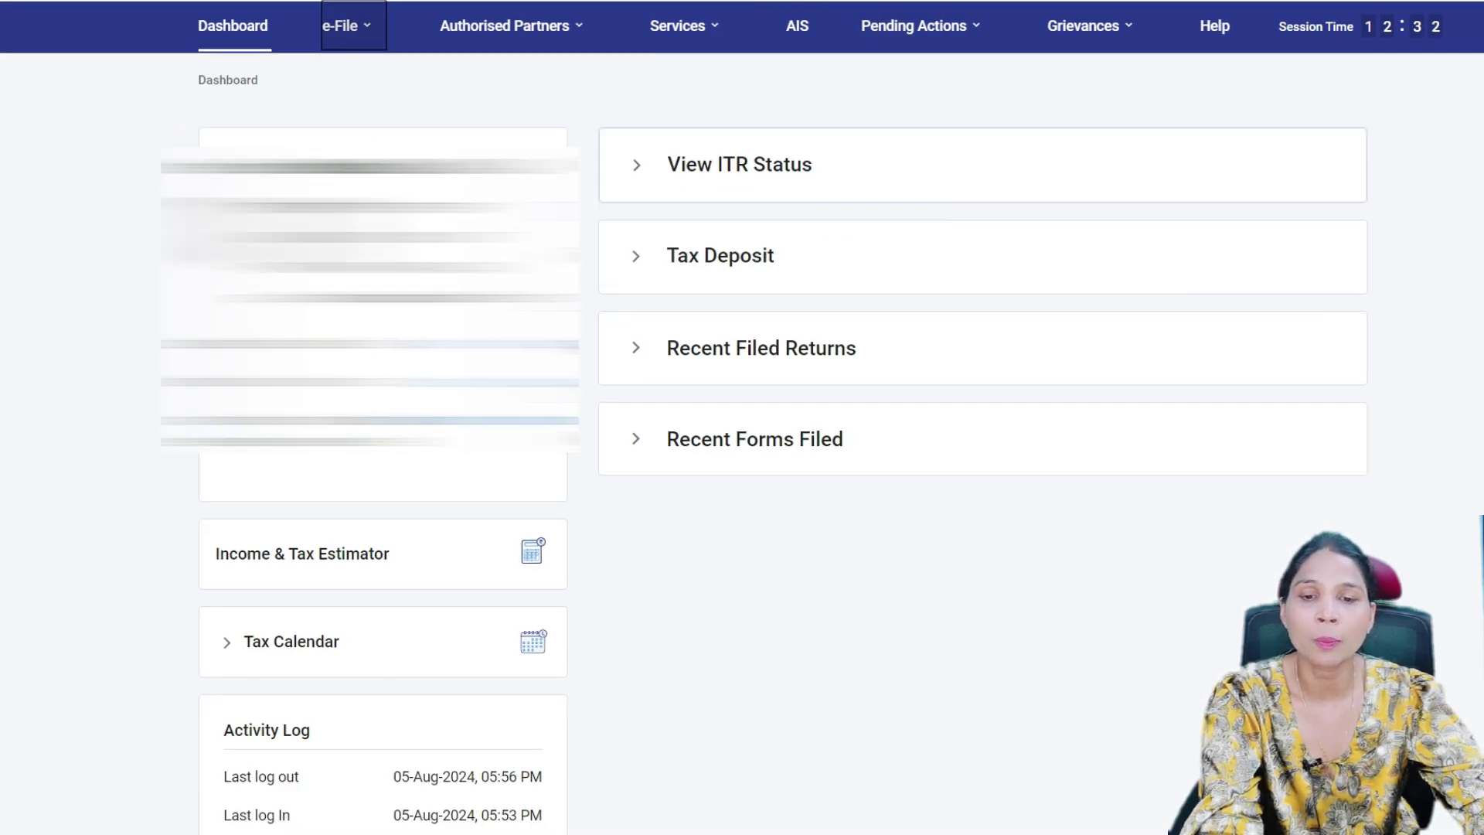
pyautogui.click(683, 26)
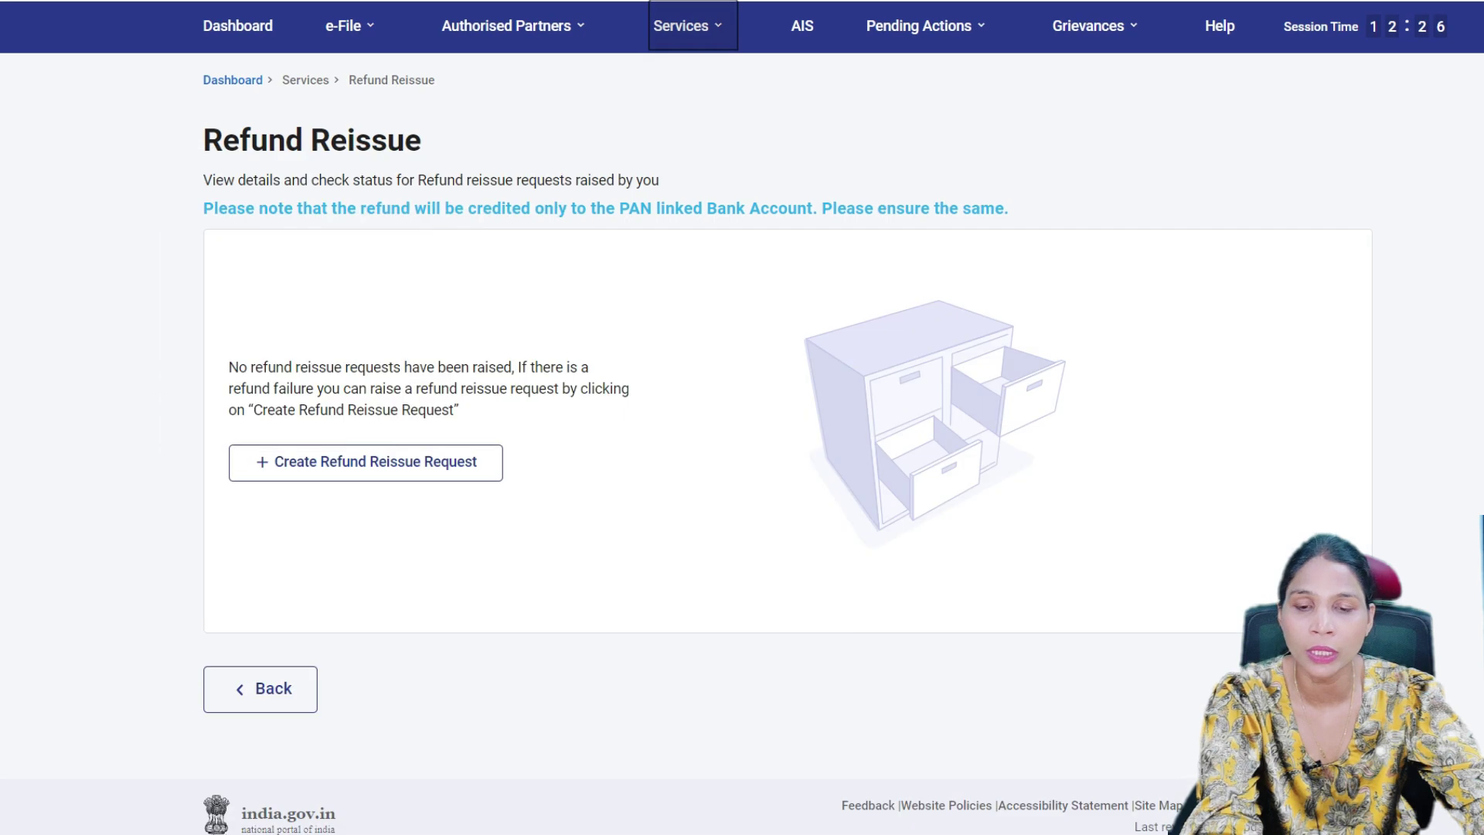
pyautogui.click(365, 462)
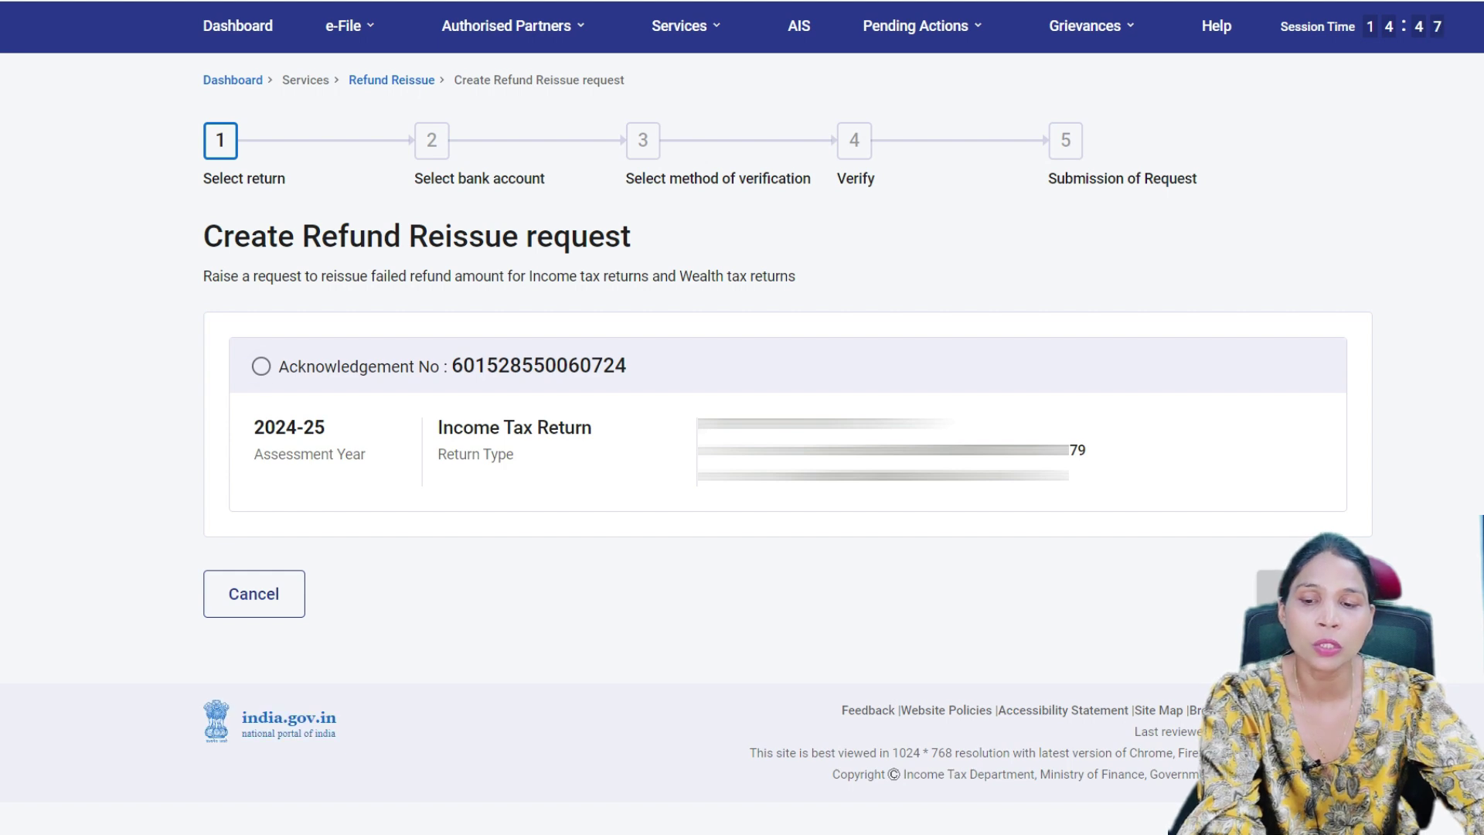
# Step: Select the 2024-25 income tax return for the refund reissue and continue to the bank account selection
pyautogui.click(261, 366)
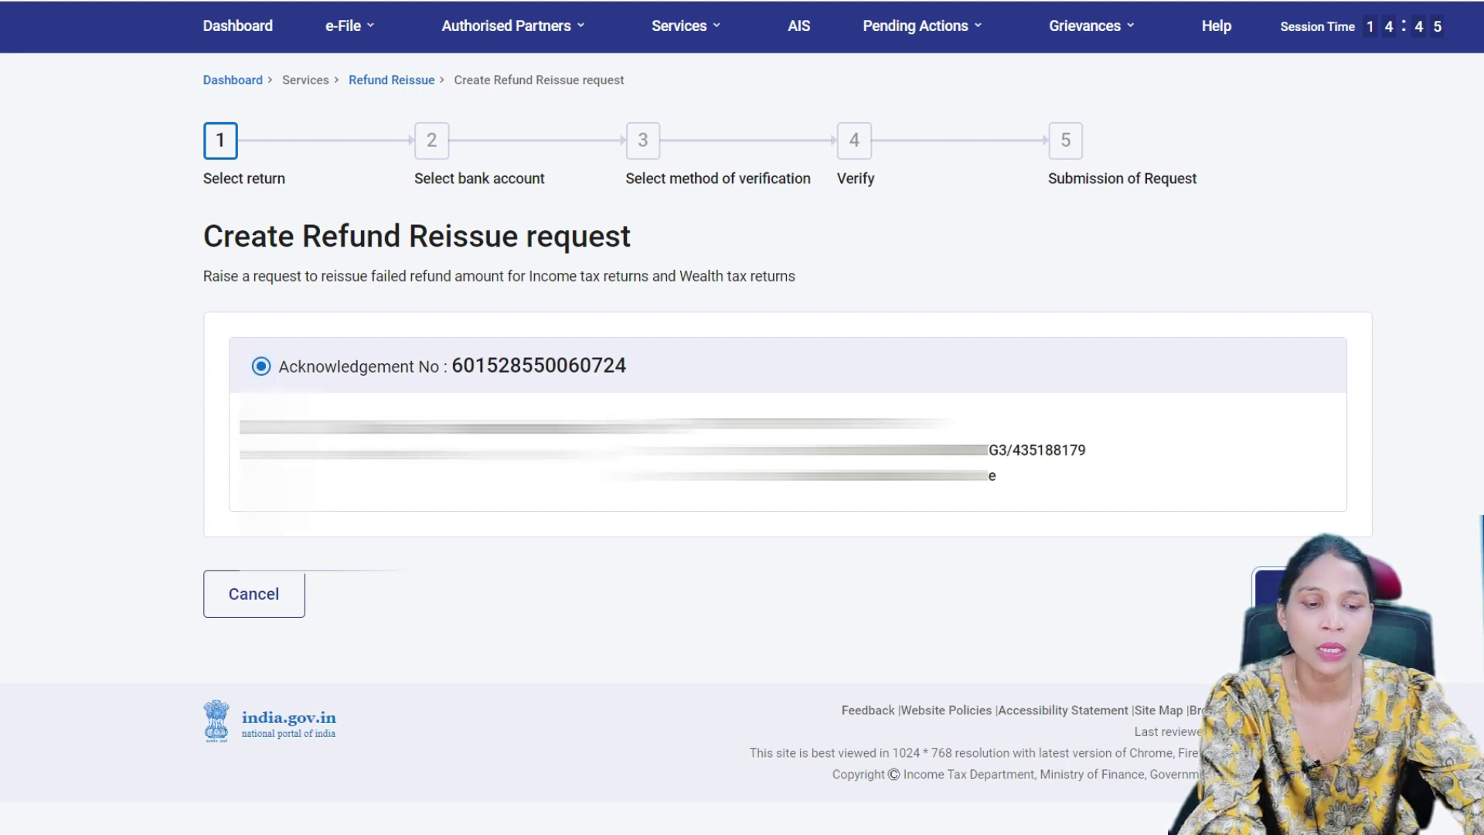
pyautogui.click(1314, 594)
pyautogui.scroll(-1, 780, 448)
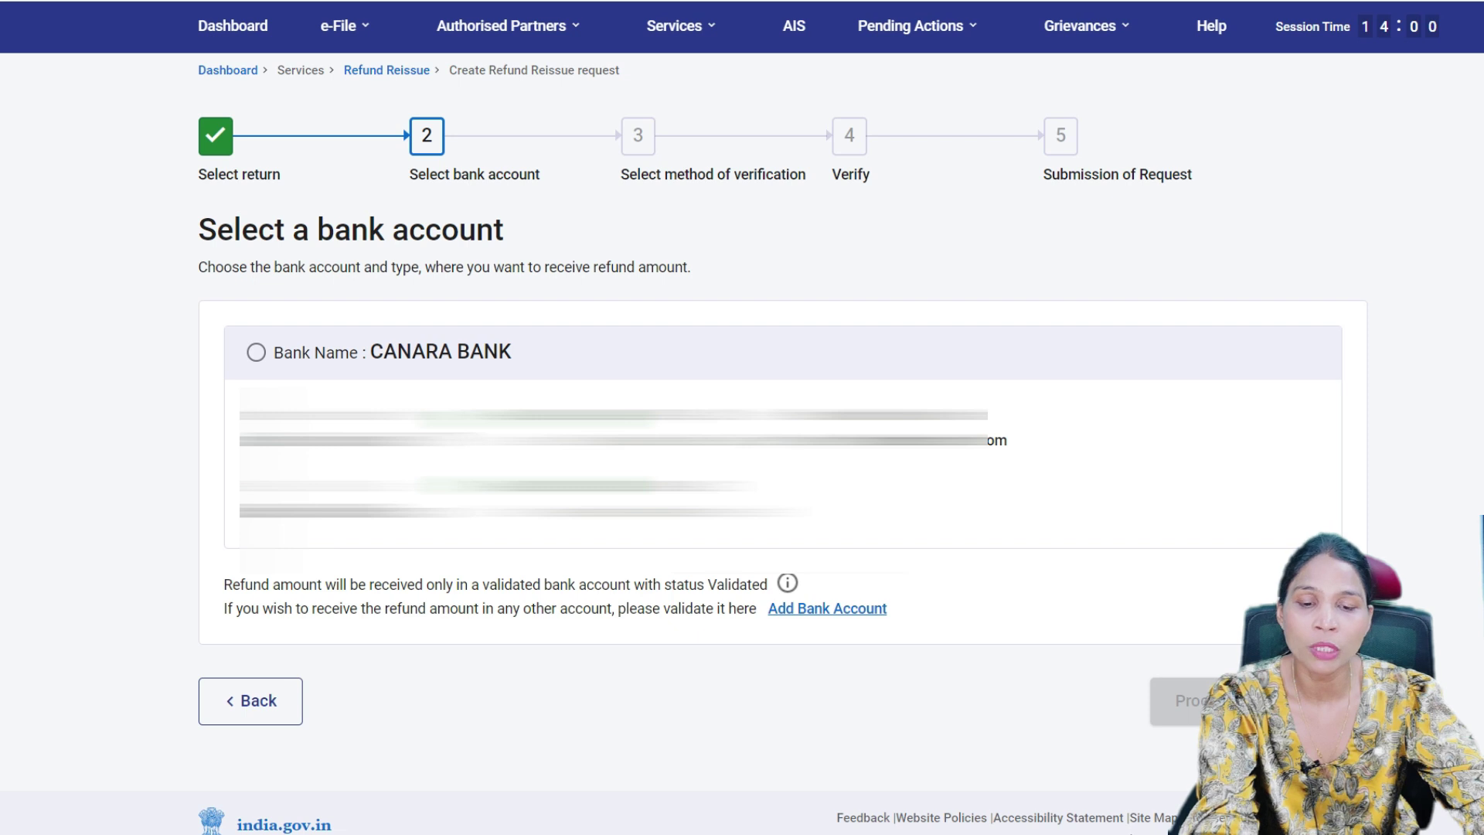
# Step: Open the form for adding another bank account and examine its required fields, account type options and notes
pyautogui.click(827, 608)
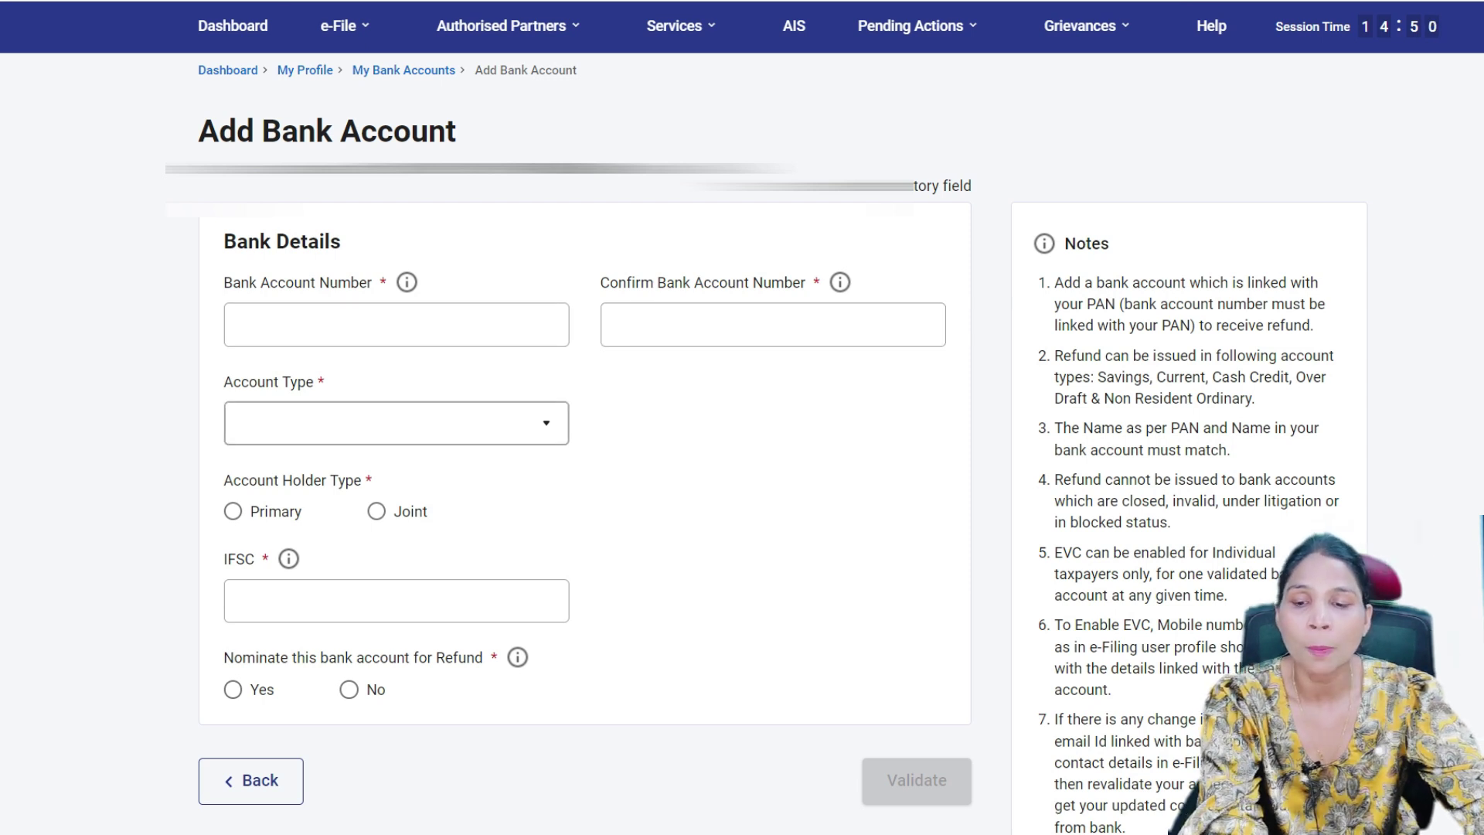
pyautogui.click(396, 424)
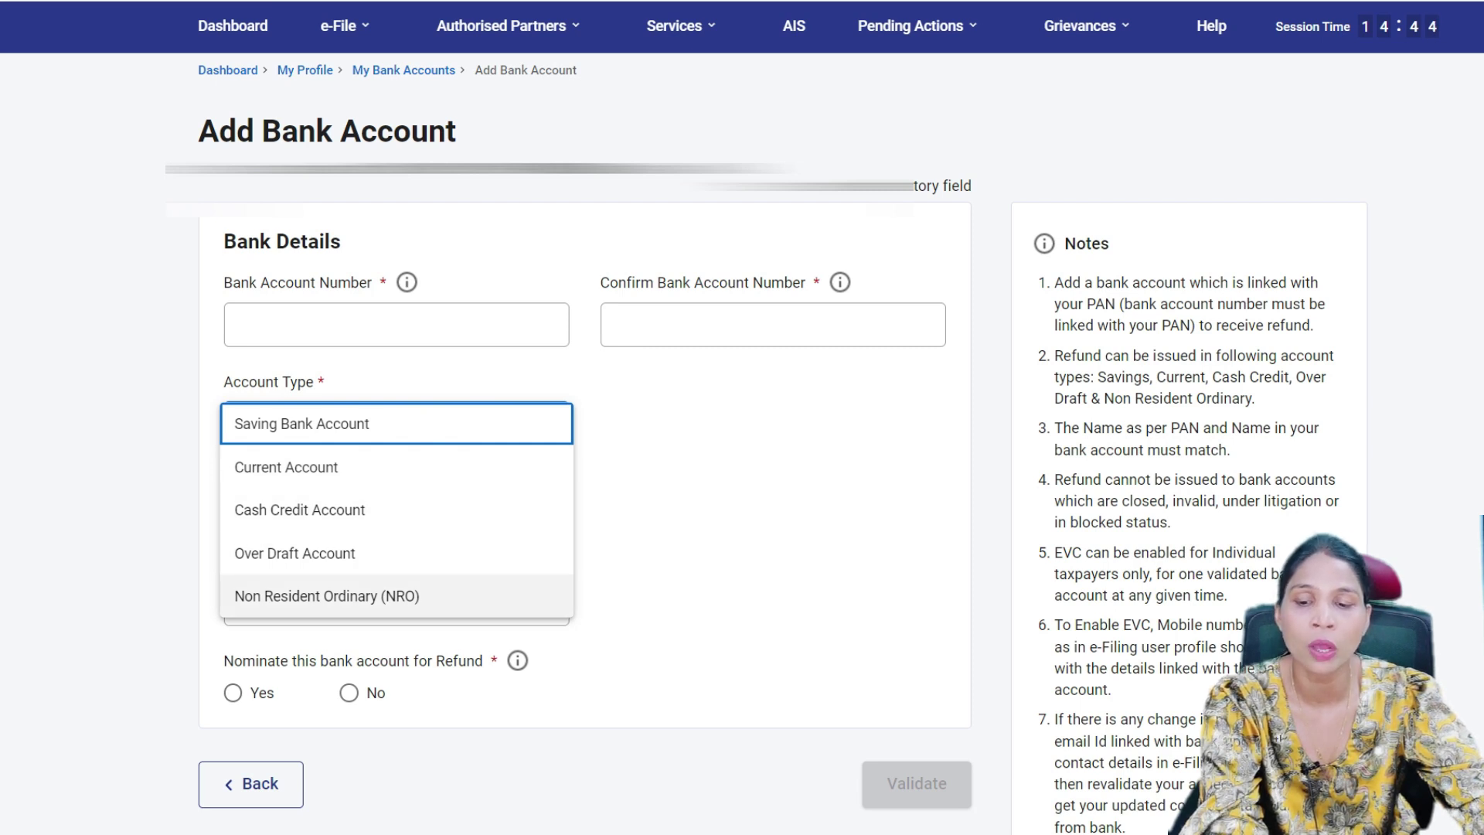
pyautogui.press('Escape')
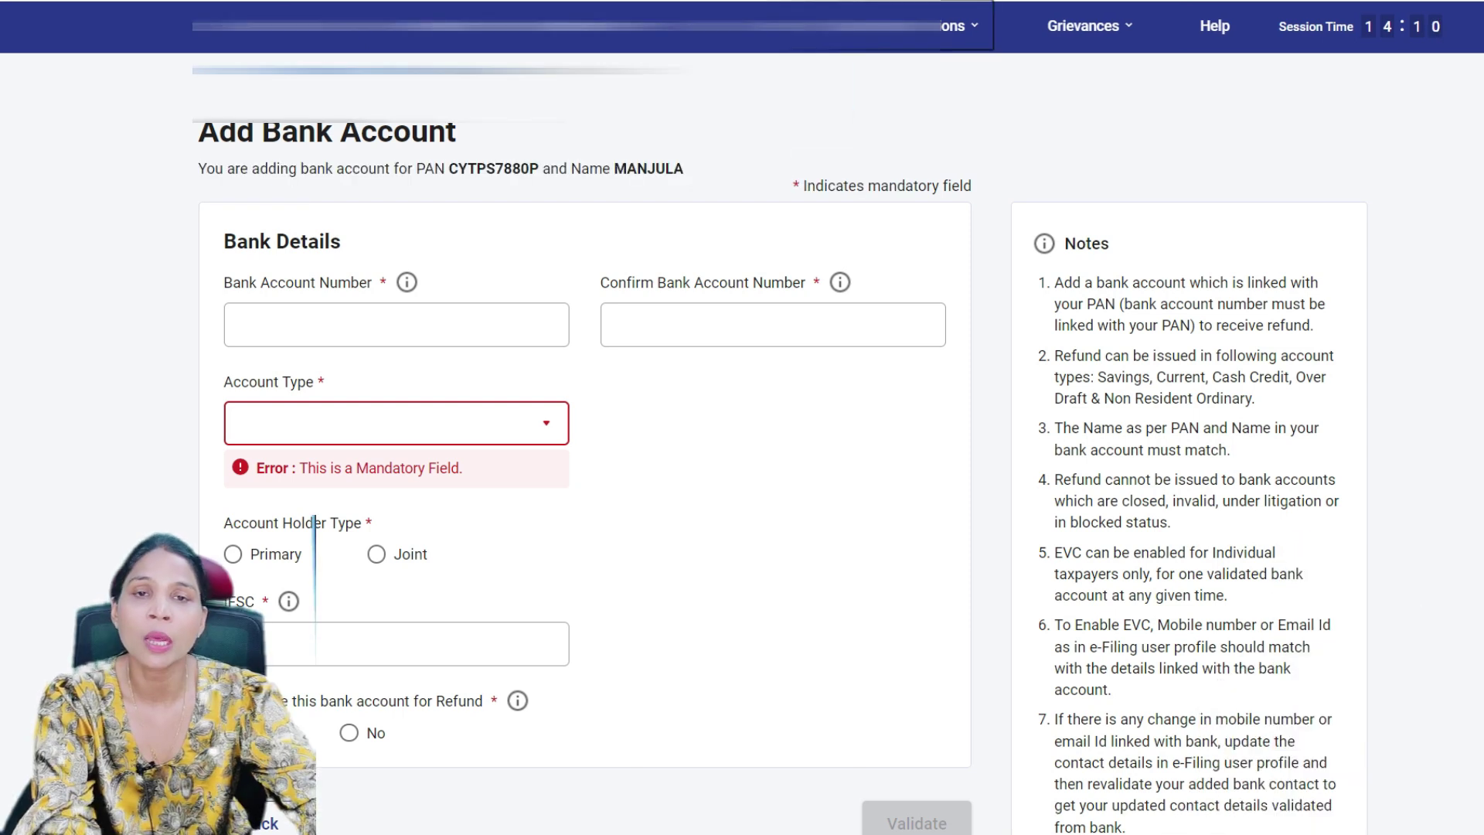
pyautogui.scroll(-3, 773, 417)
pyautogui.scroll(1, 773, 417)
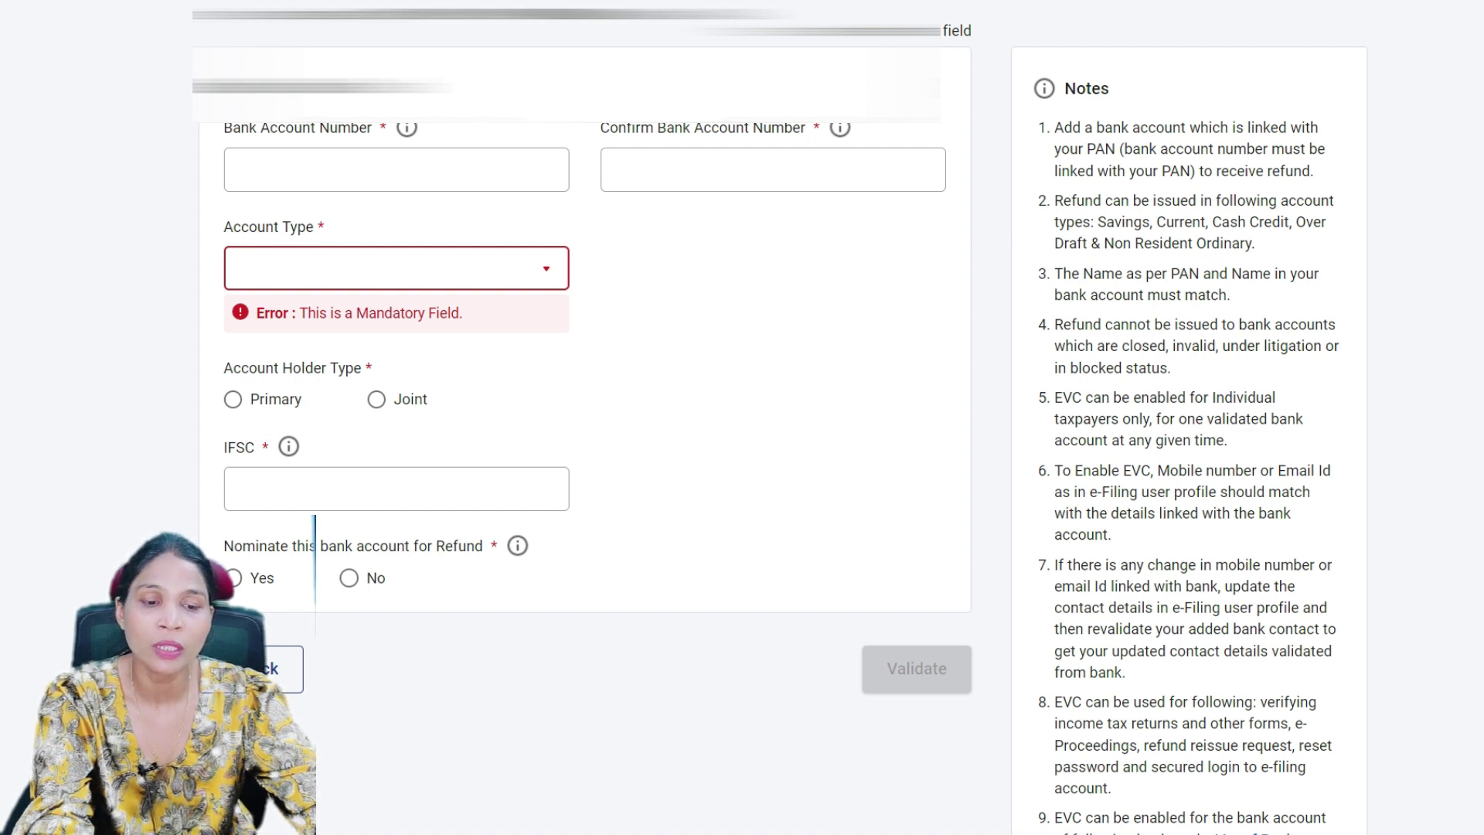
pyautogui.scroll(-2, 587, 418)
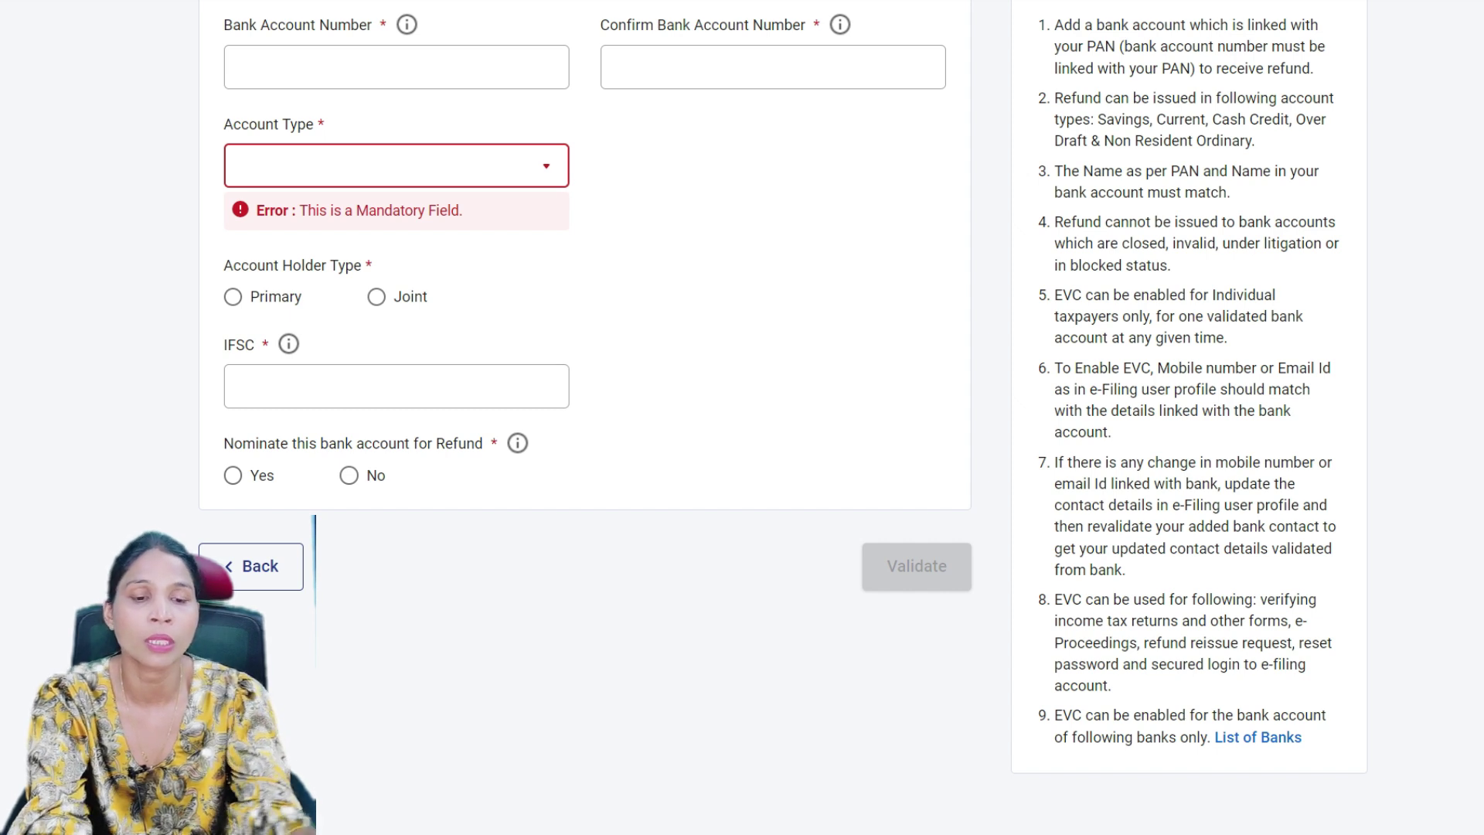
pyautogui.scroll(-1, 783, 413)
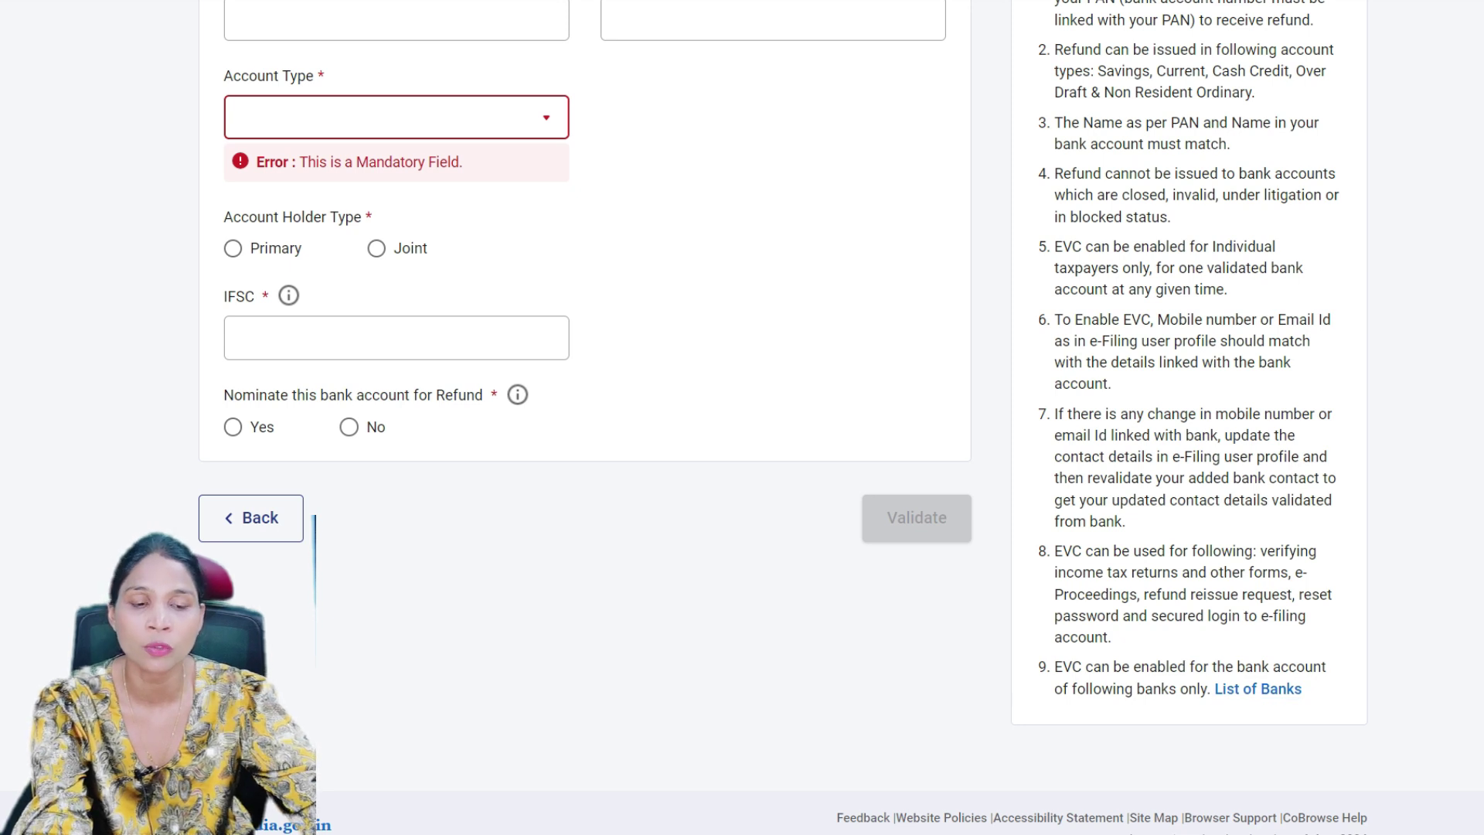
pyautogui.scroll(1, 588, 417)
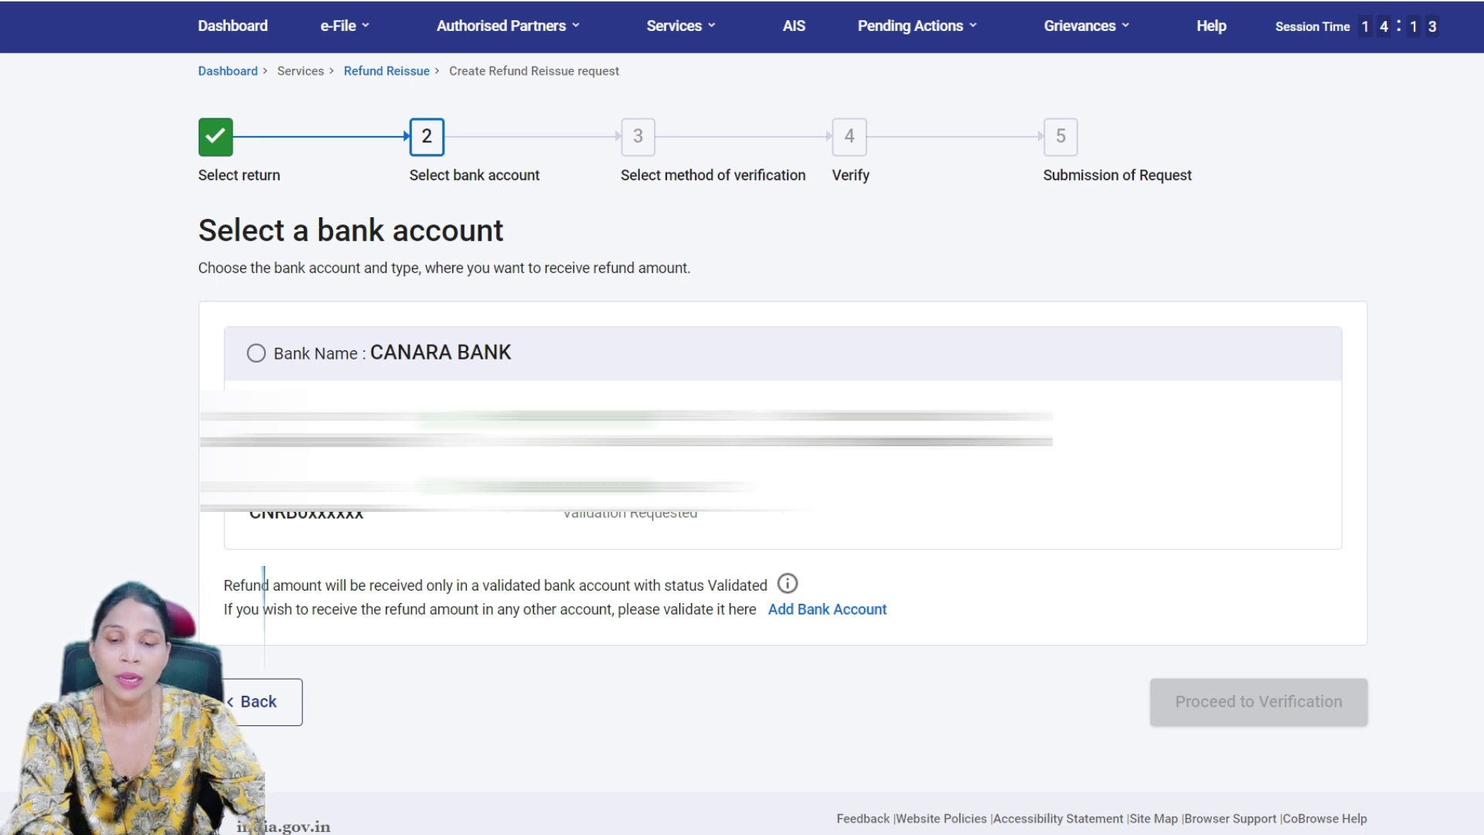
# Step: Return to the dashboard, open My Bank Accounts and open the added account's prefilled bank details form
pyautogui.moveTo(787, 584)
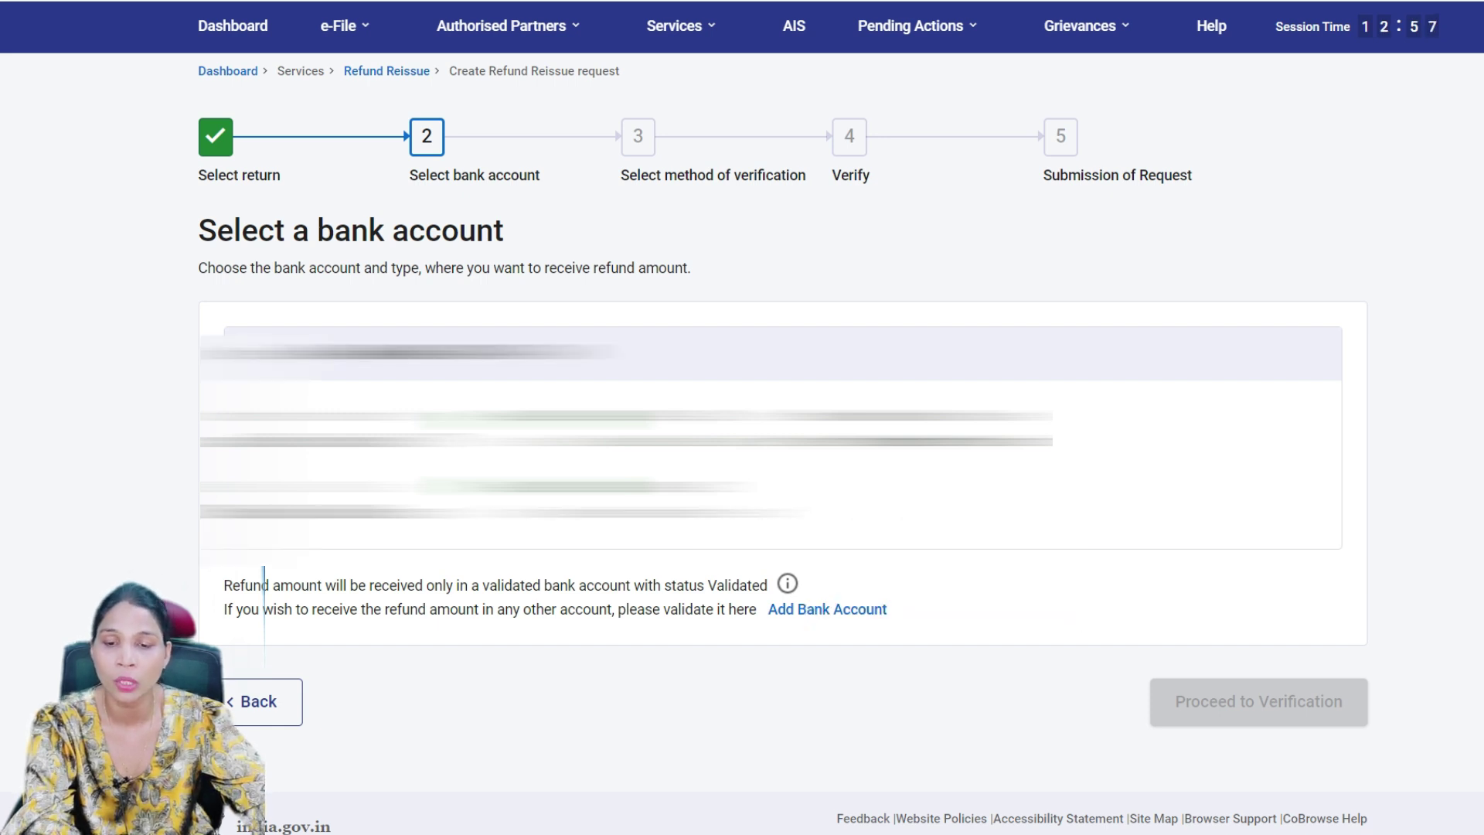
pyautogui.scroll(1, 782, 463)
pyautogui.click(232, 27)
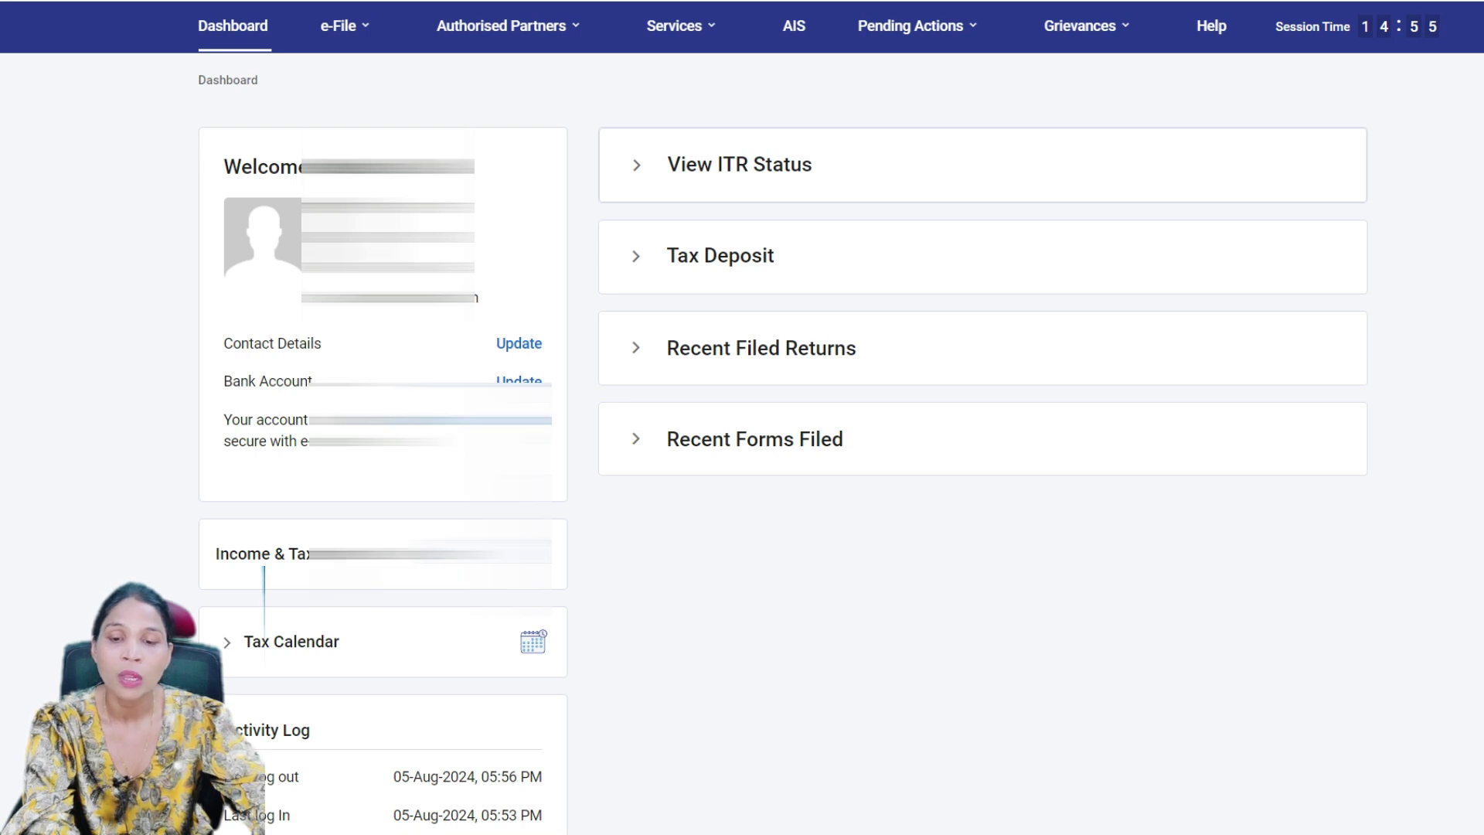
pyautogui.click(518, 382)
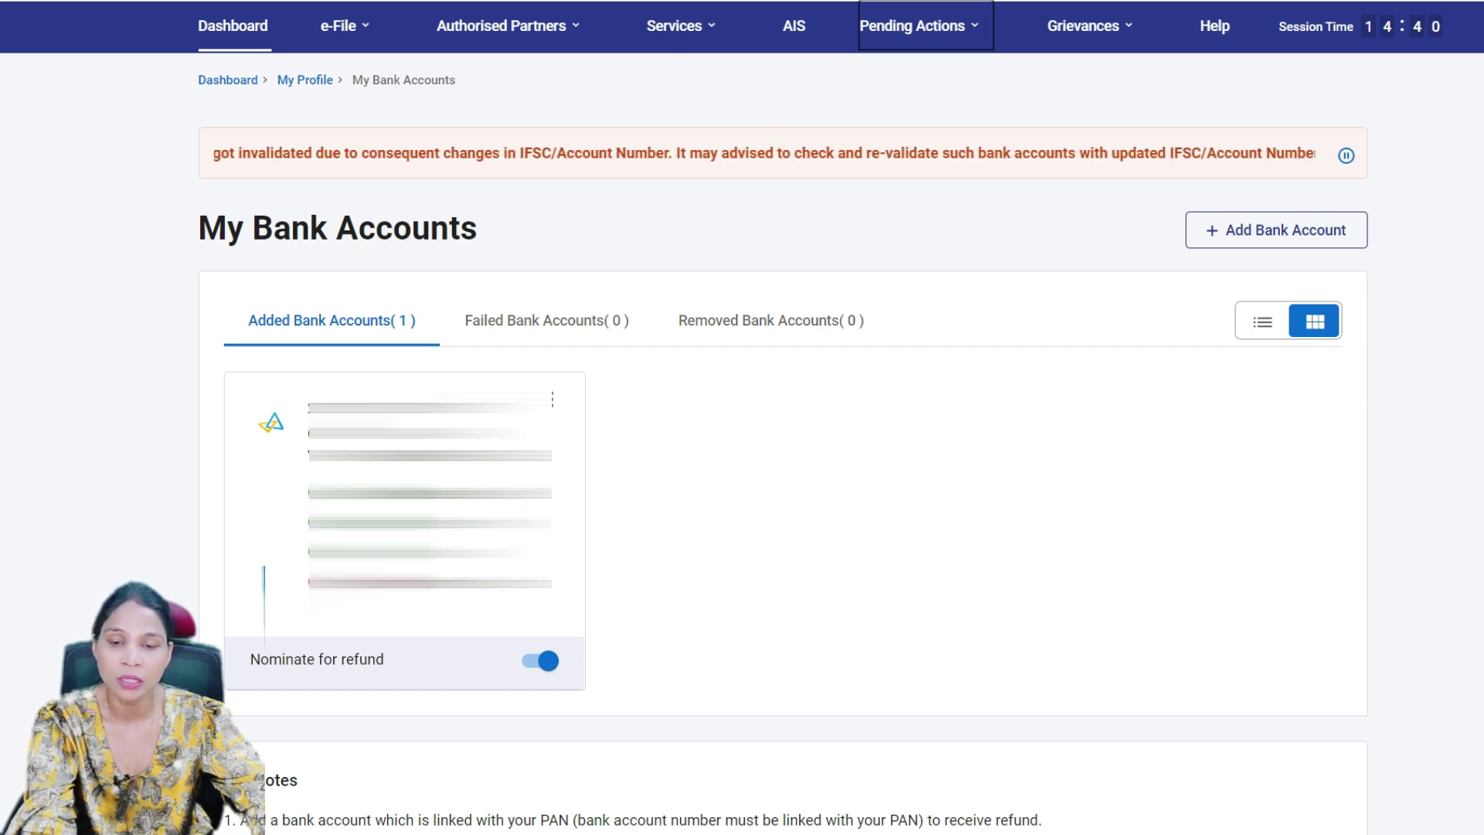
pyautogui.click(552, 399)
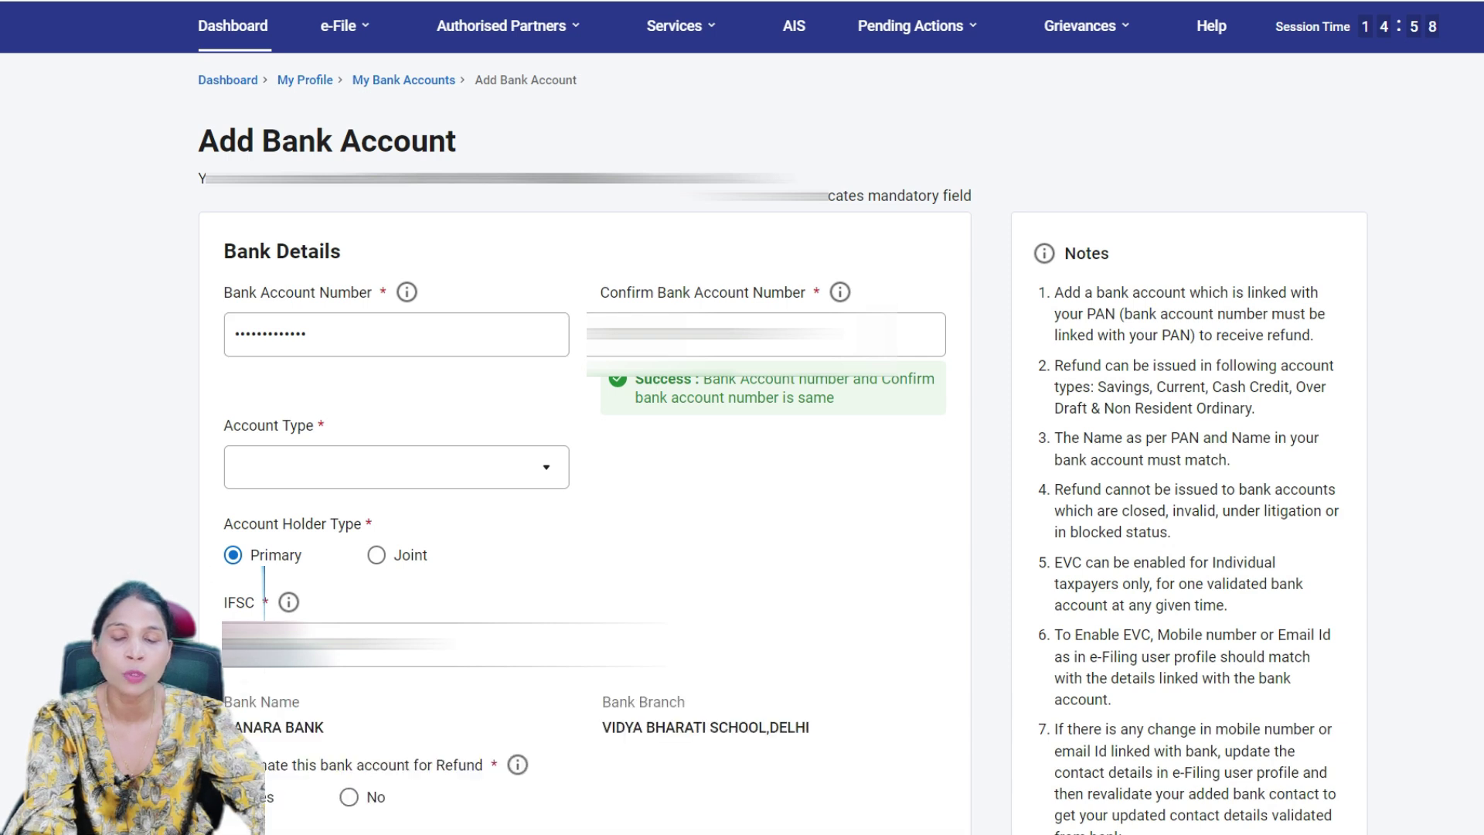
# Step: Examine the prefilled account details, especially the IFSC, go back without validating and view the actions offered for the added account
pyautogui.scroll(-5, 587, 464)
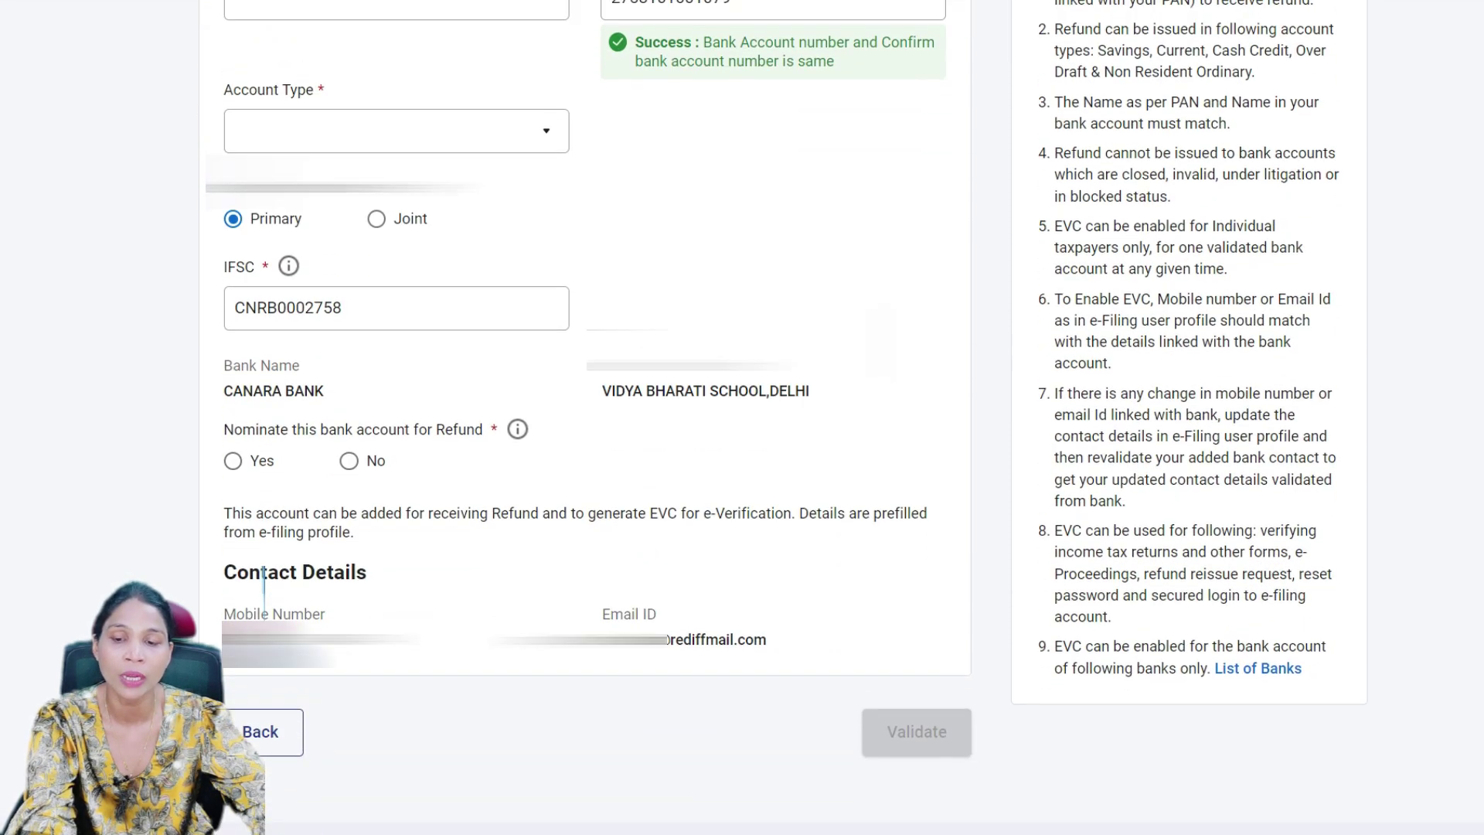
pyautogui.scroll(5, 264, 591)
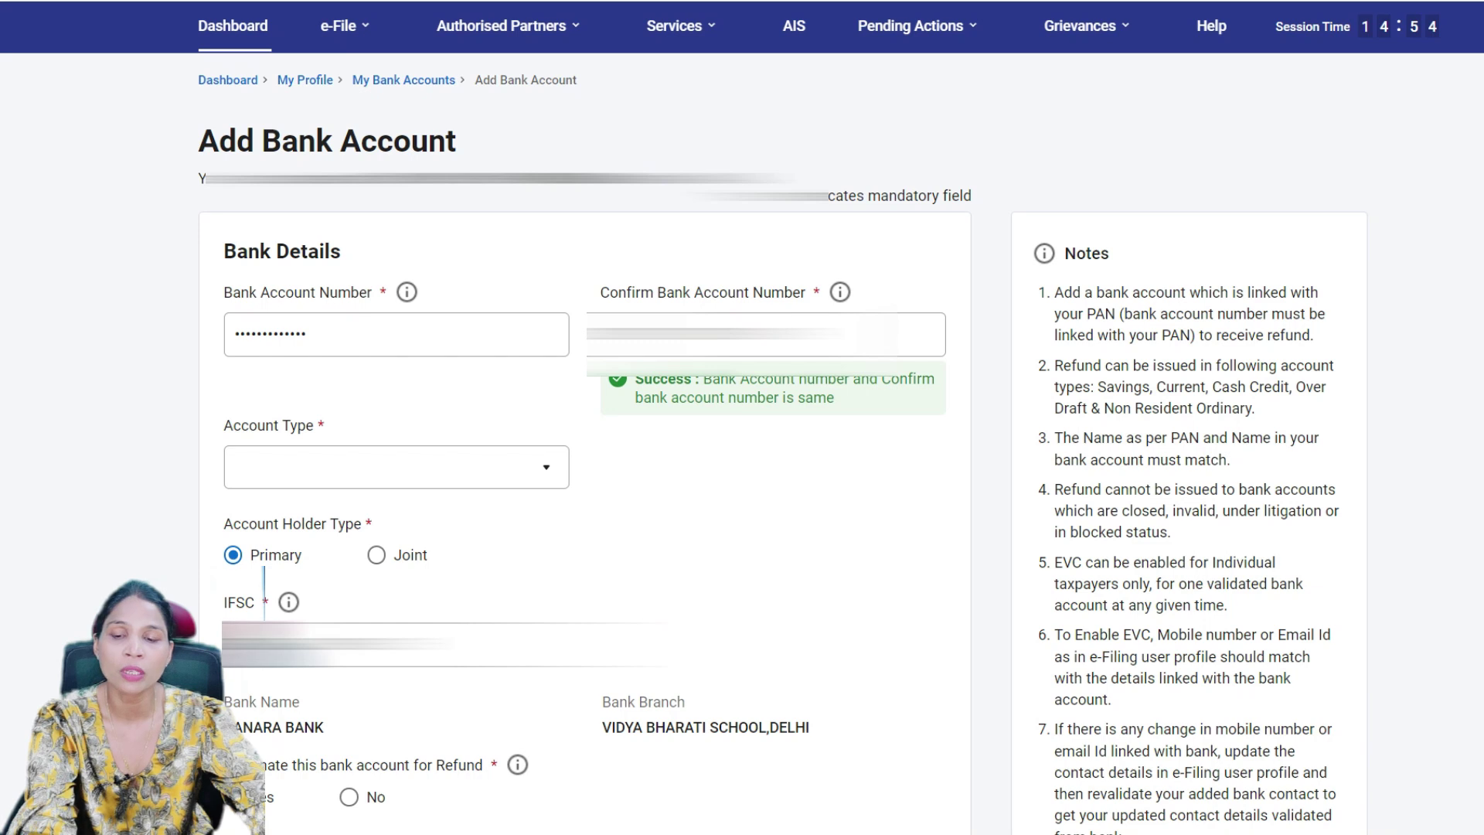
pyautogui.scroll(-3, 264, 591)
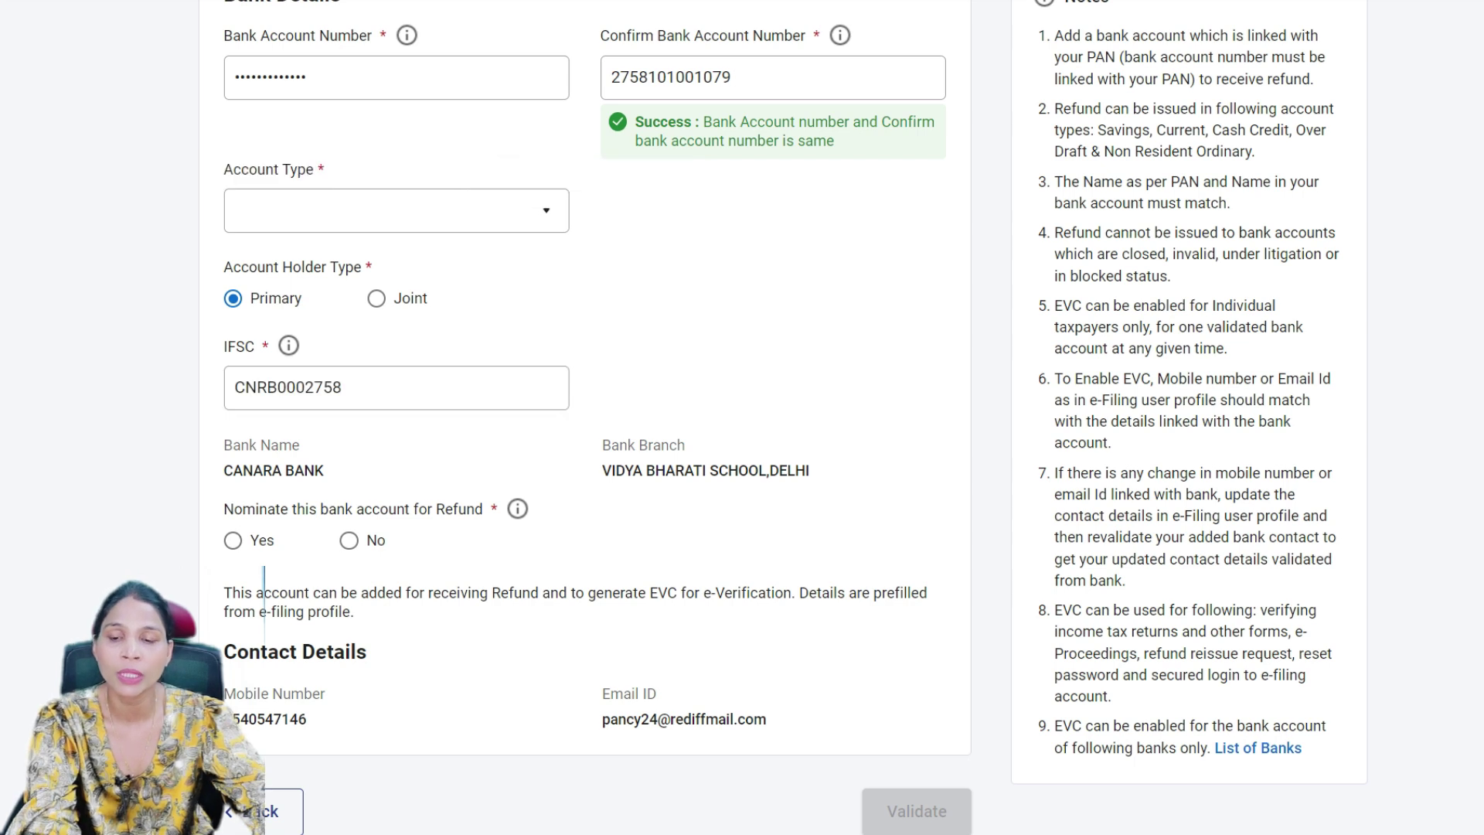
pyautogui.doubleClick(288, 387)
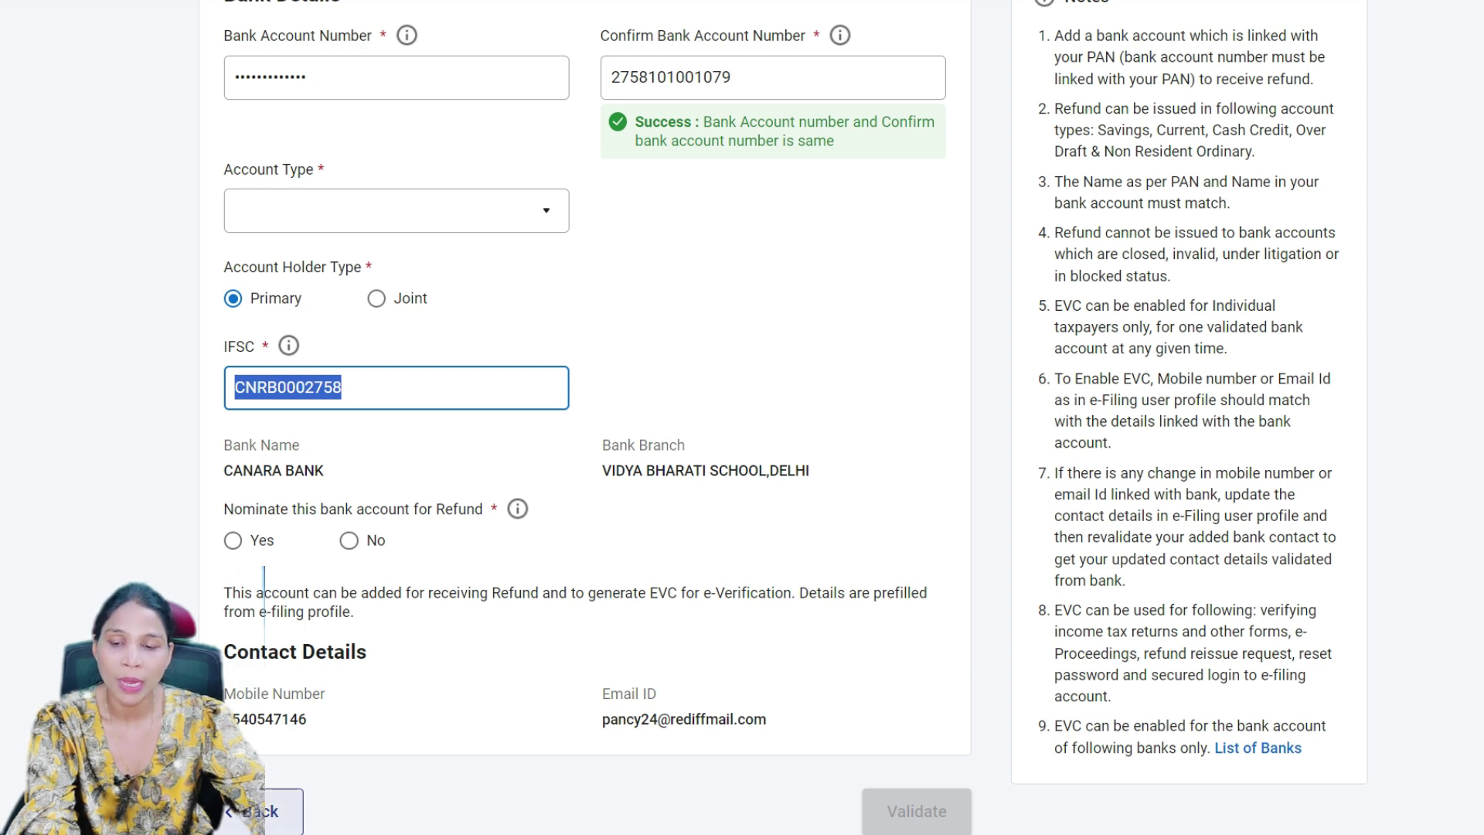
pyautogui.press('Tab')
pyautogui.press('Tab')
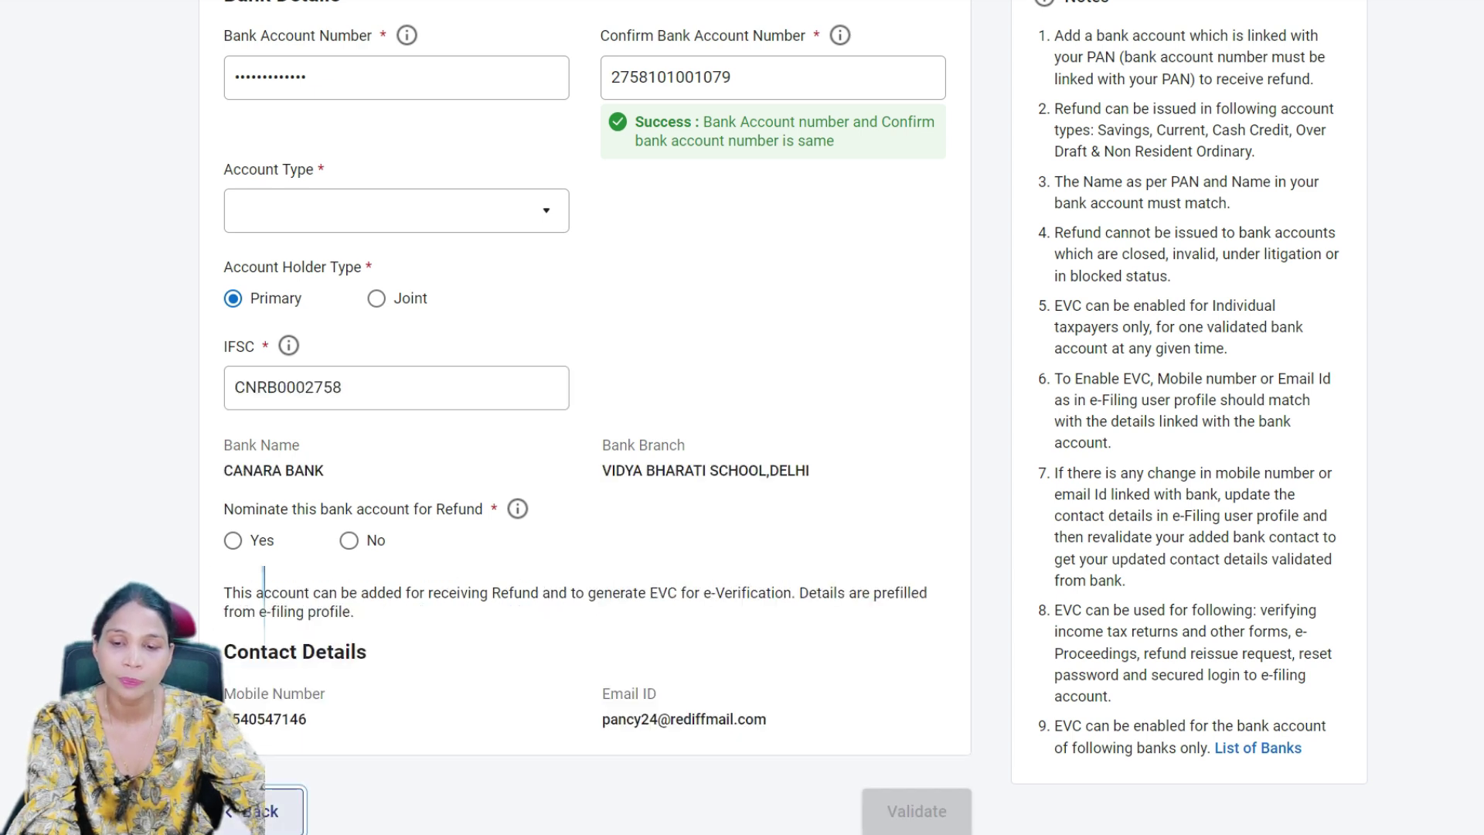
pyautogui.press('Return')
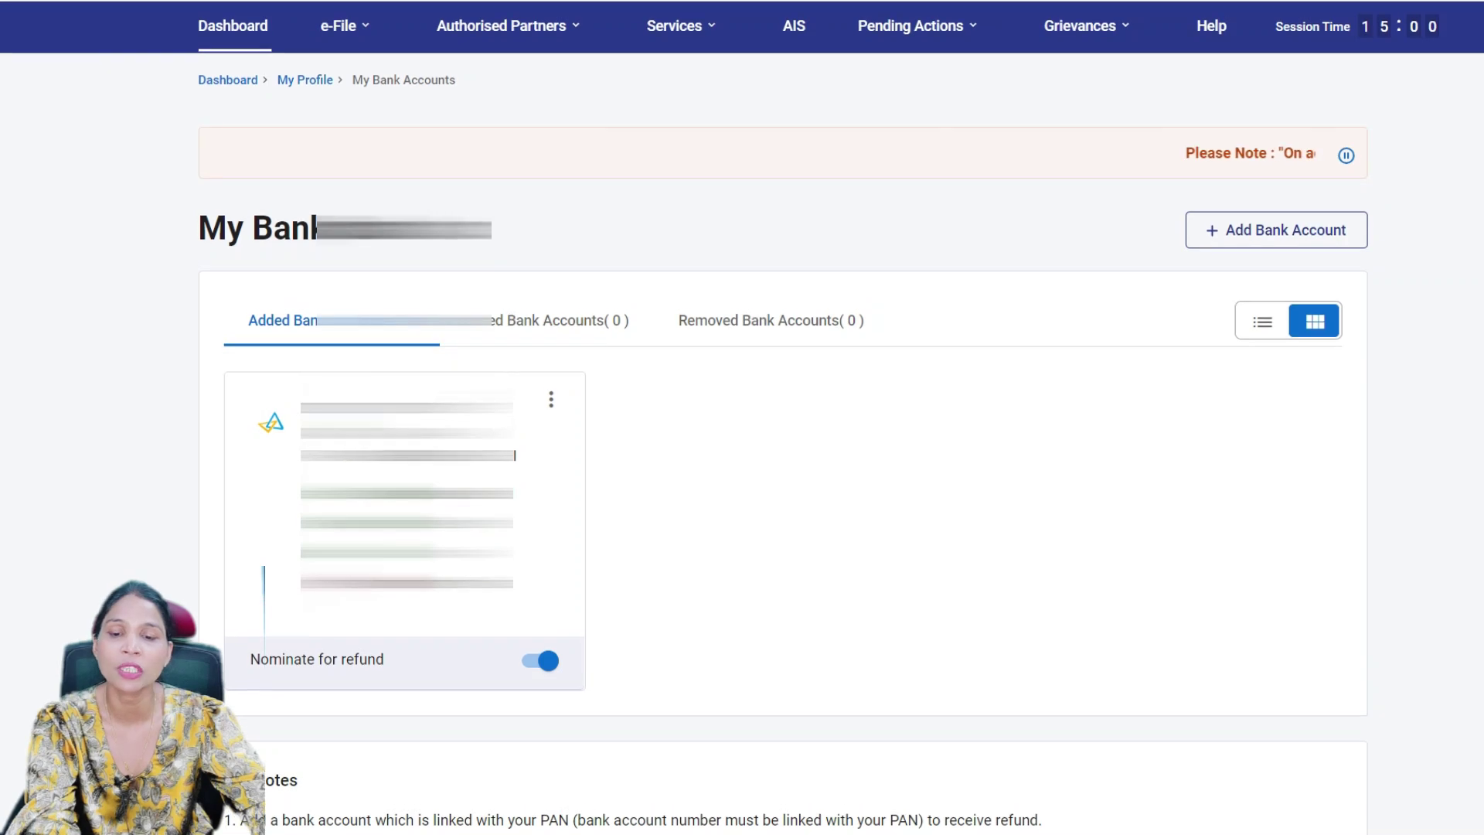
pyautogui.click(551, 400)
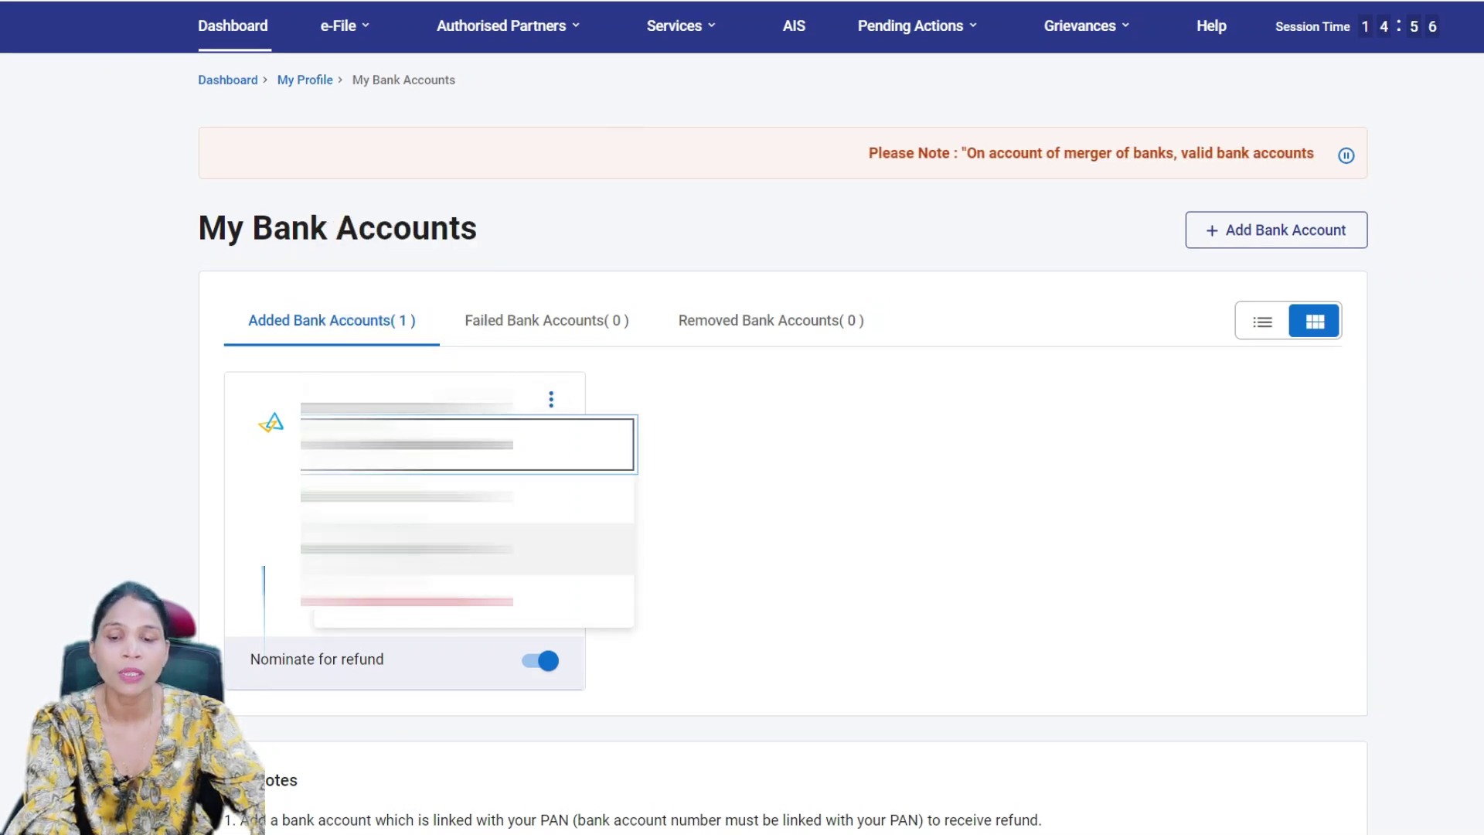
pyautogui.press('Escape')
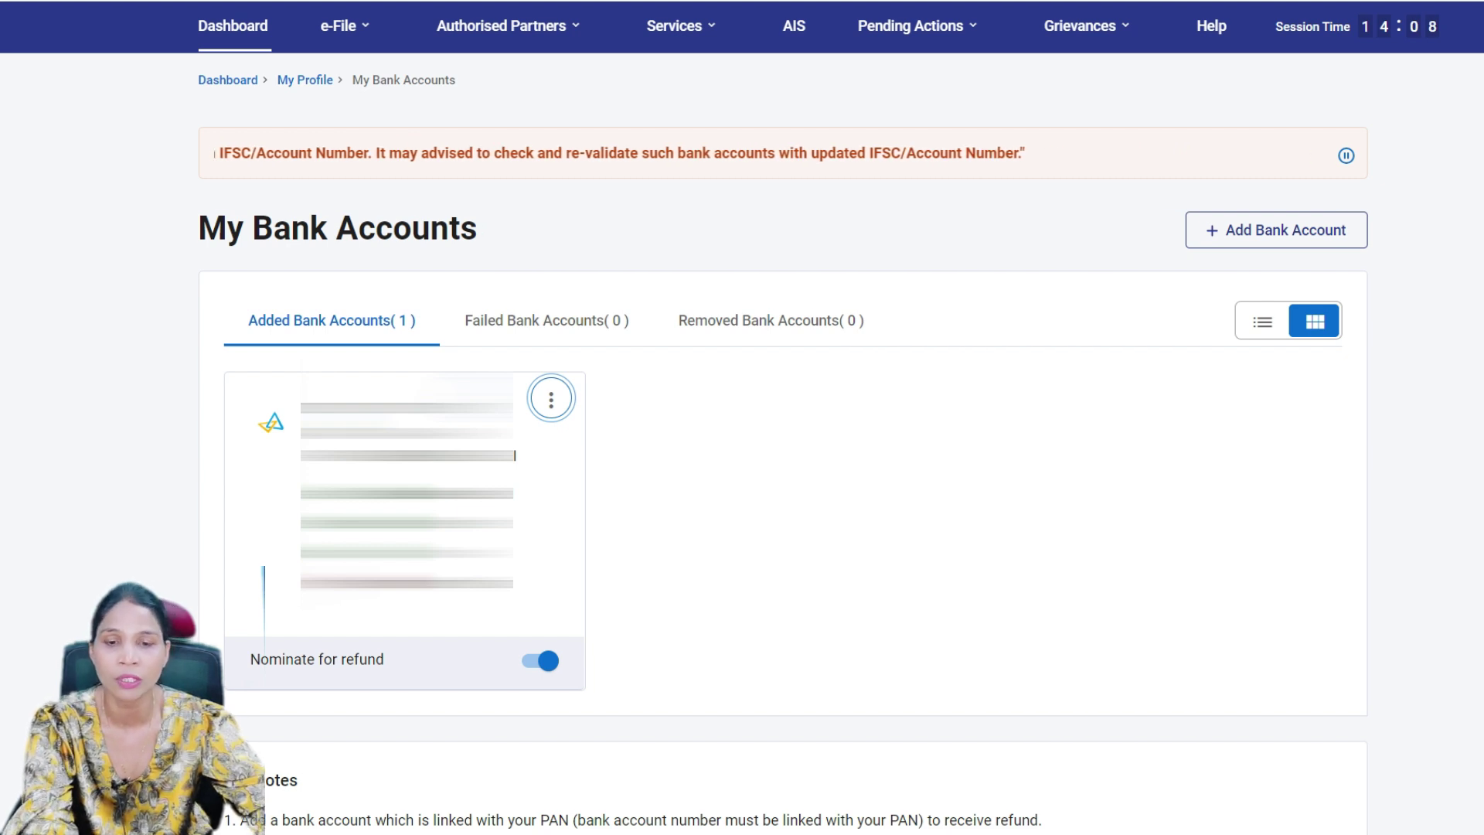
# Step: Open the Refund Reissue service and create a new refund reissue request
pyautogui.click(680, 27)
pyautogui.click(715, 240)
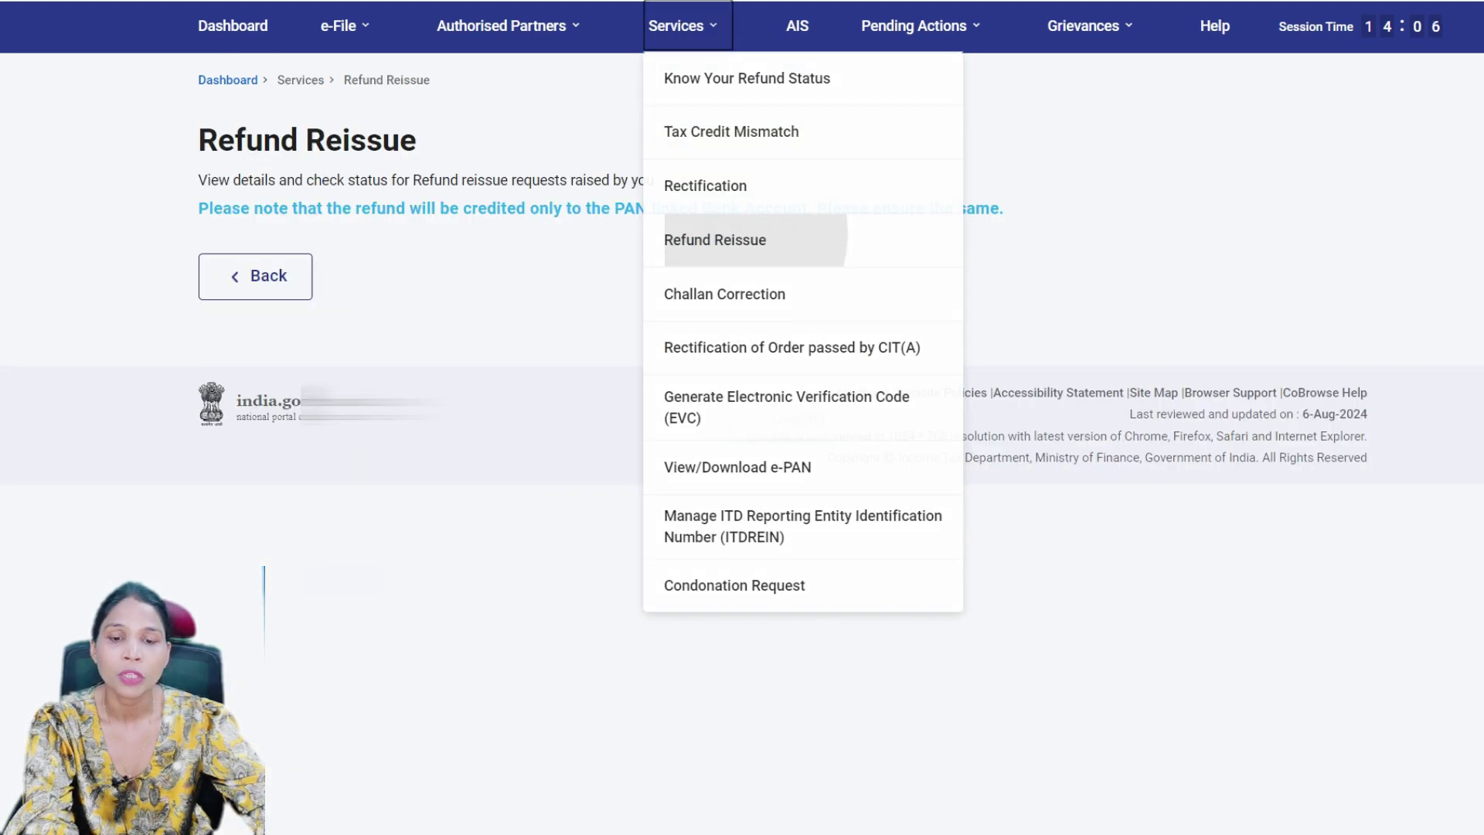
pyautogui.click(365, 462)
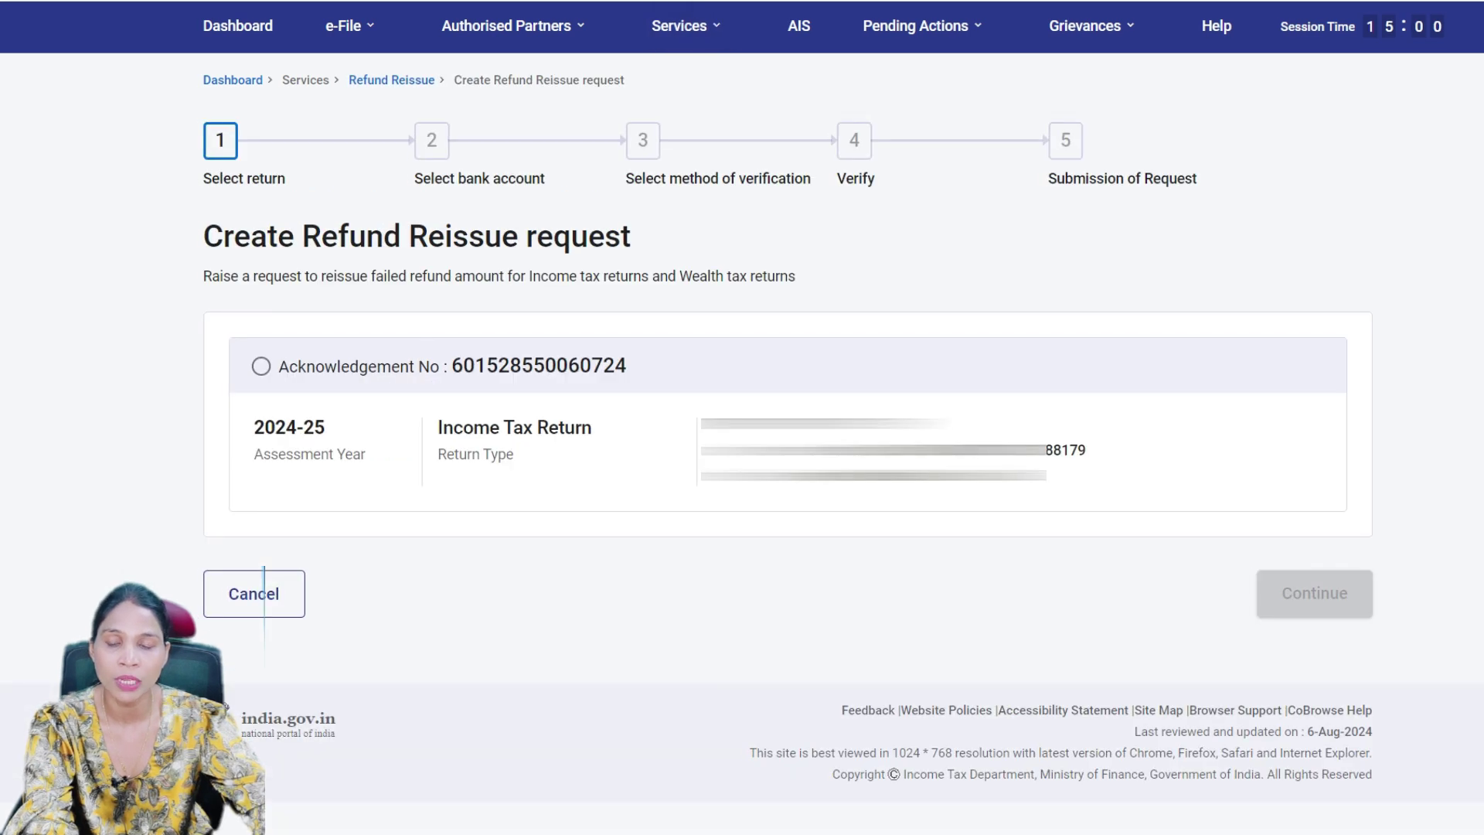
# Step: Select the 2024-25 income tax return and the Canara Bank account for the refund, and proceed to verification
pyautogui.click(261, 366)
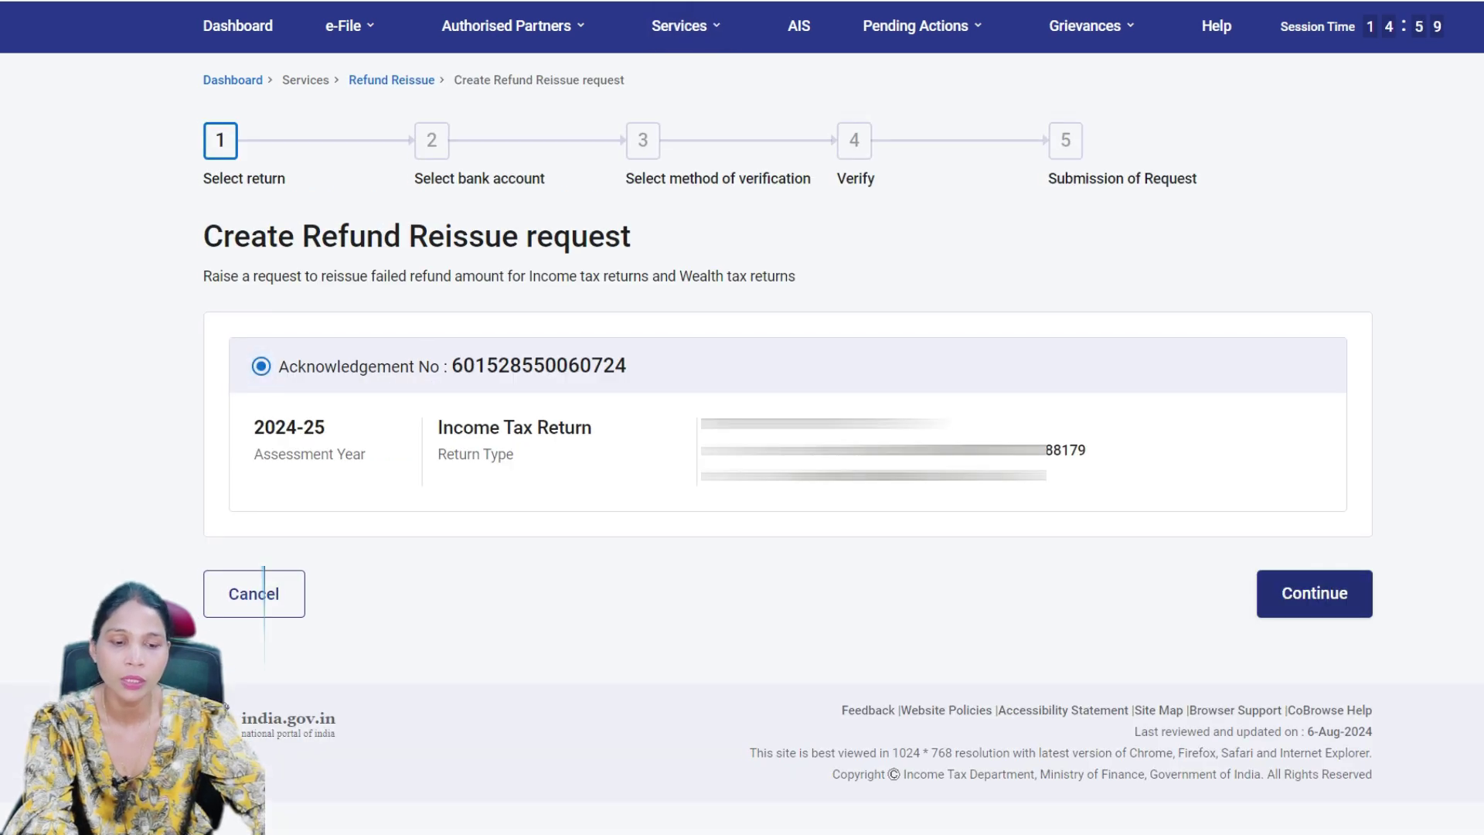
pyautogui.click(1314, 593)
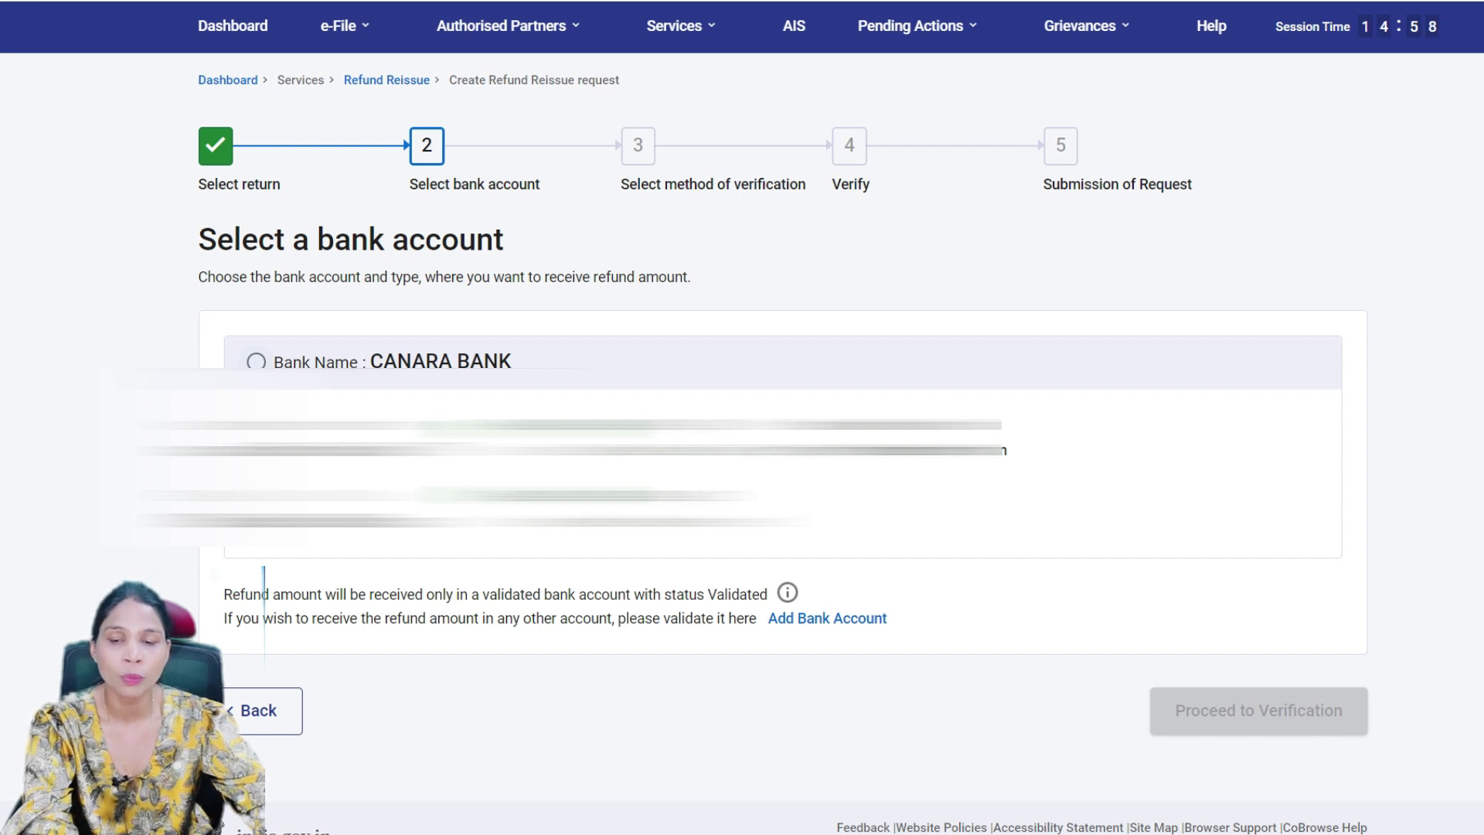
pyautogui.click(256, 361)
pyautogui.click(1258, 710)
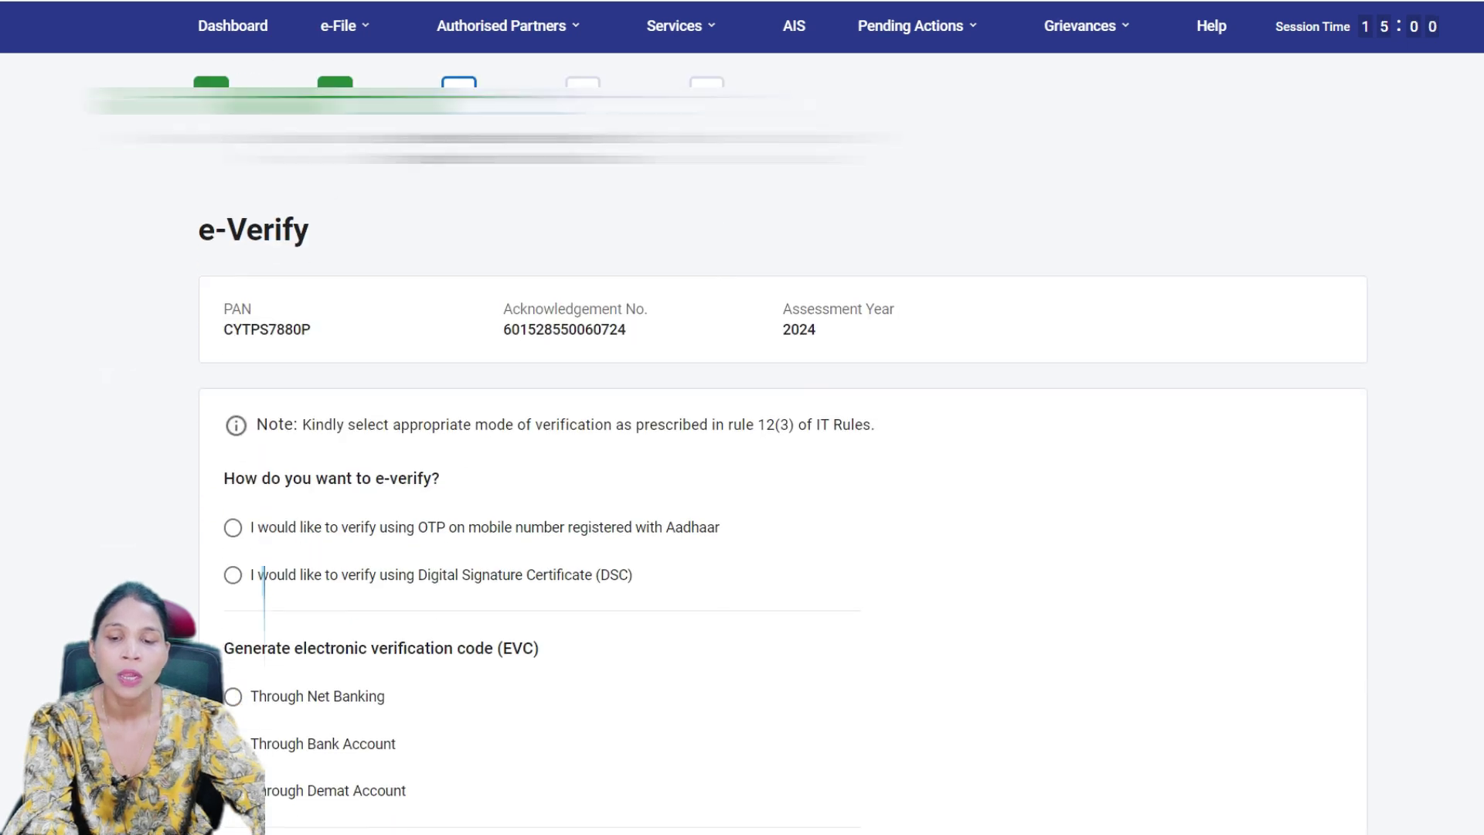
# Step: Choose e-verification using an OTP on the mobile number registered with Aadhaar
pyautogui.scroll(-3, 264, 599)
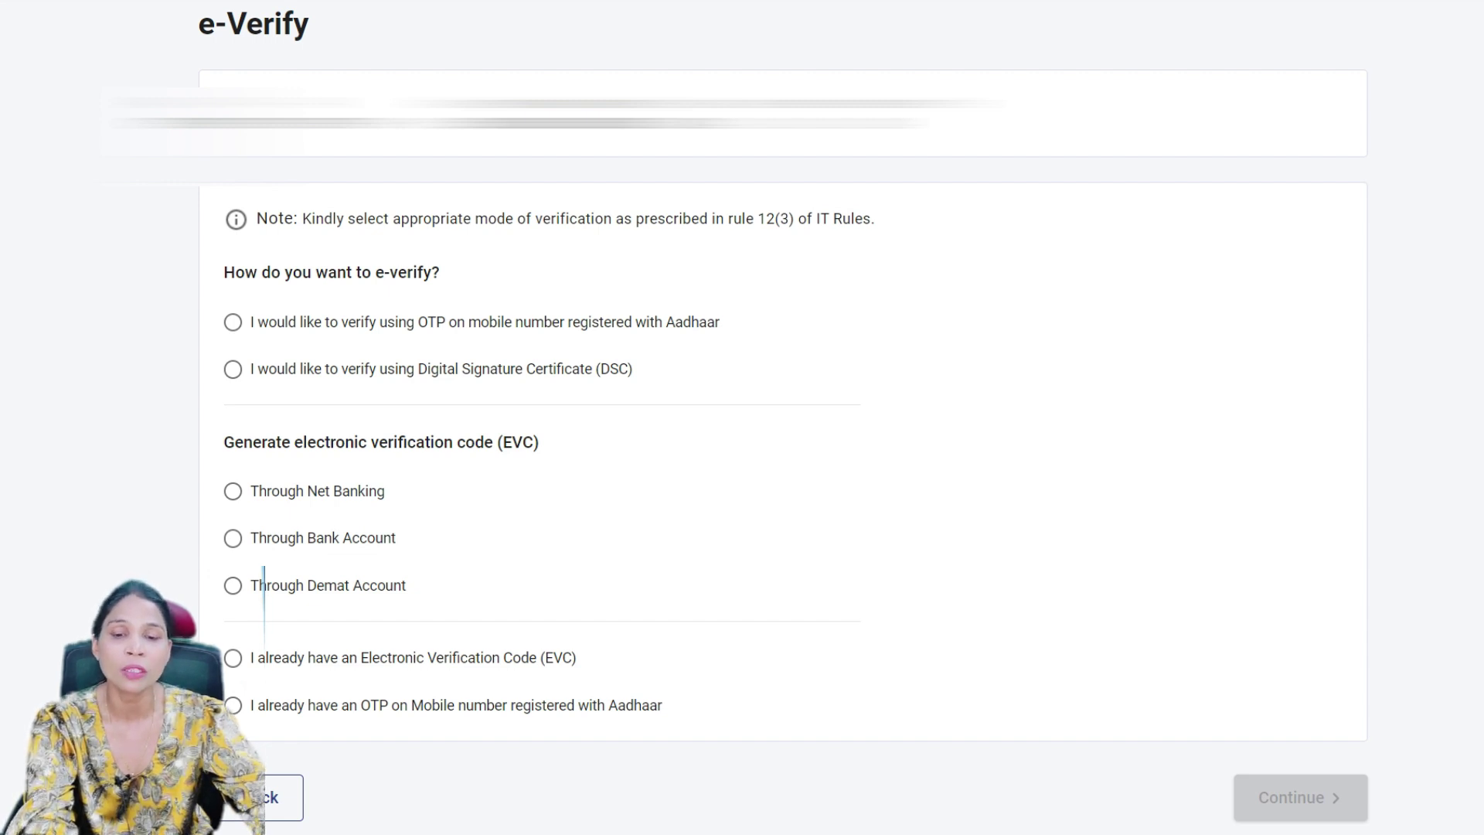
pyautogui.click(232, 322)
pyautogui.scroll(-2, 742, 417)
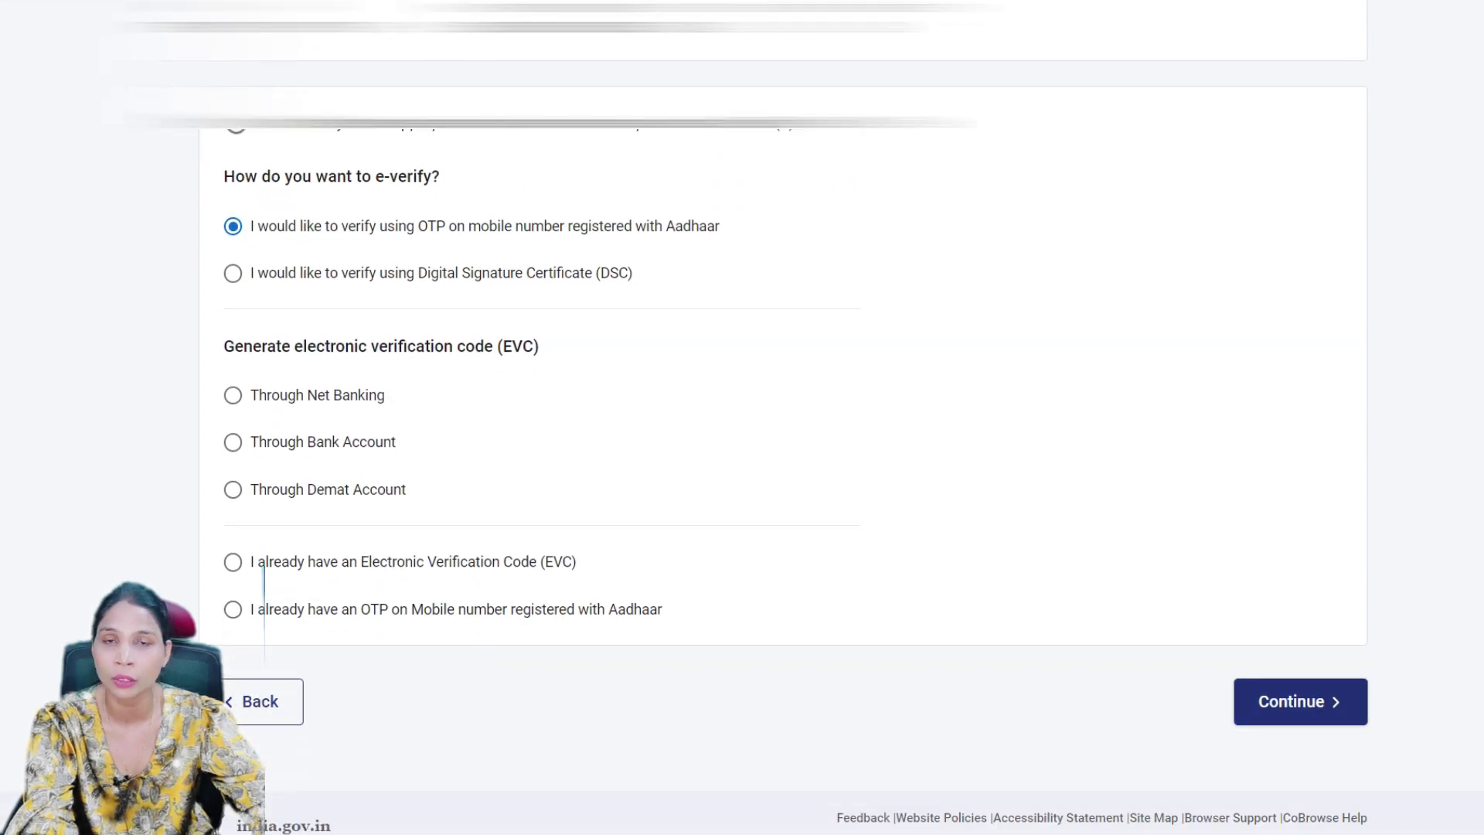